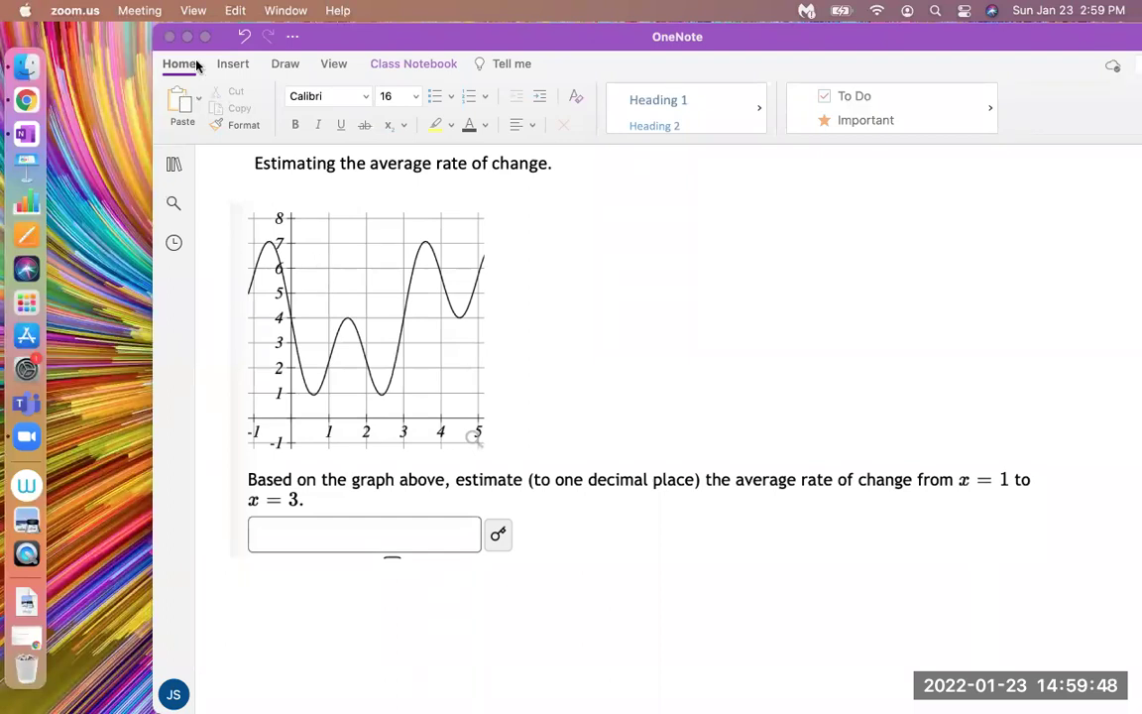
Bring the OneNote notebook window to the front and shift it slightly left and down.
left_click(172, 31)
left_click_drag(173, 31, 125, 37)
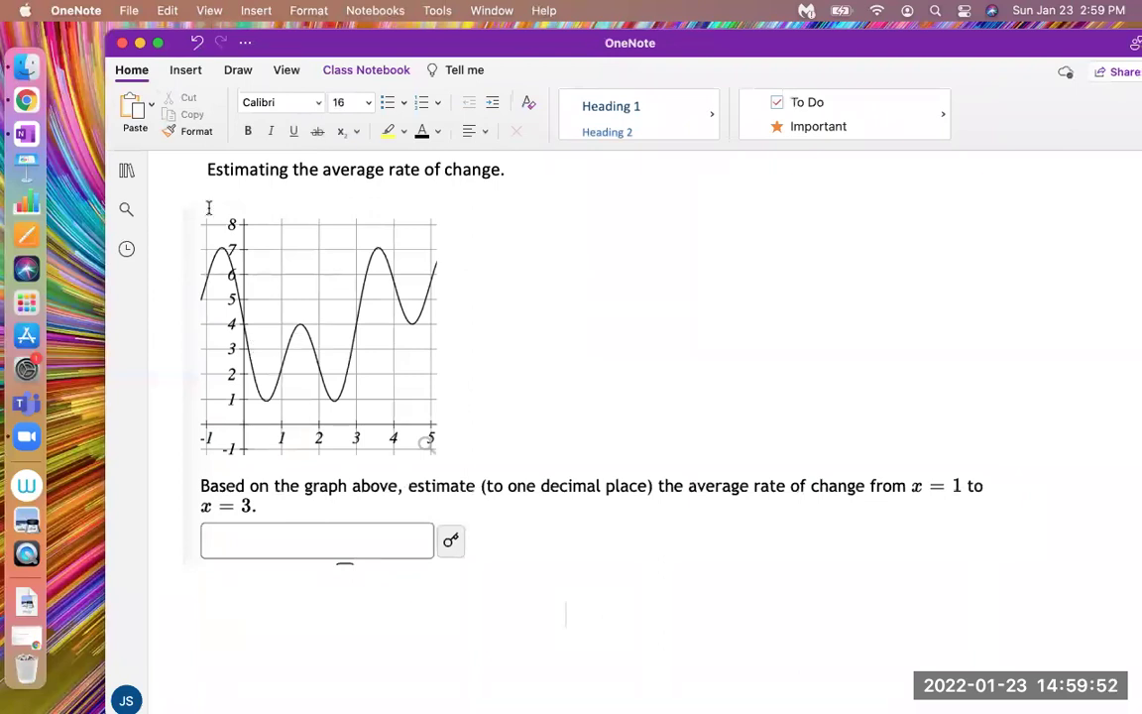
mouse_move(157, 43)
left_mouse_down()
mouse_move(171, 84)
mouse_move(147, 48)
left_mouse_up()
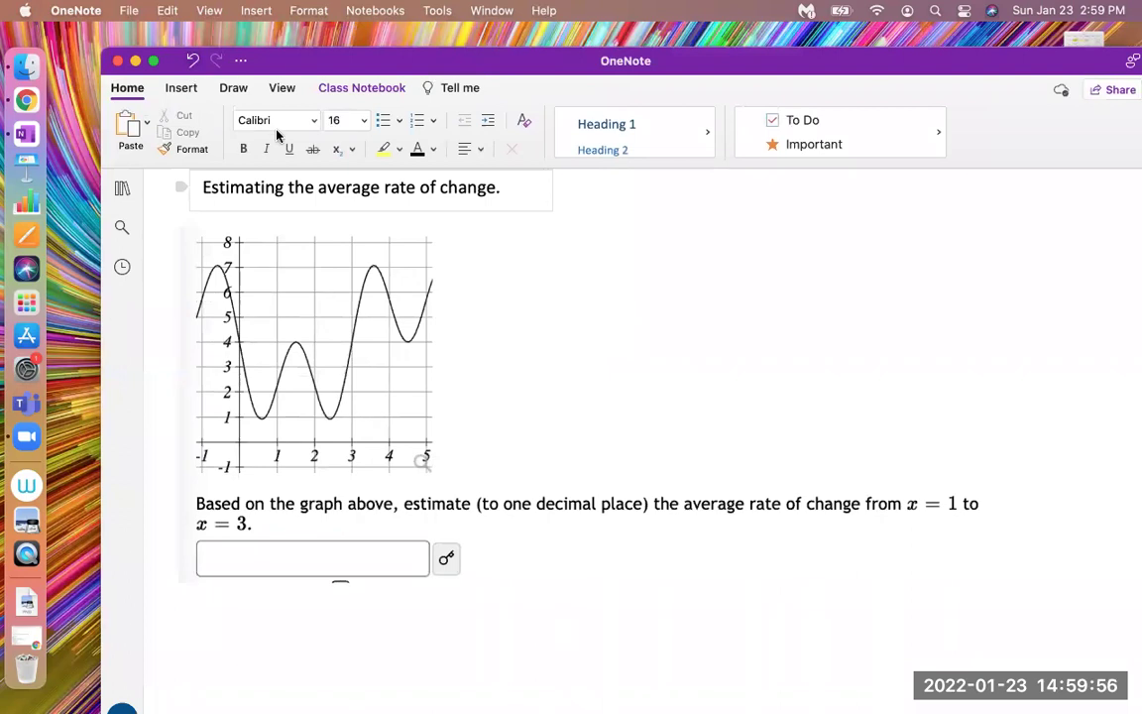
Switch to the black 0.5 mm pen for inking over the graph.
left_click(234, 87)
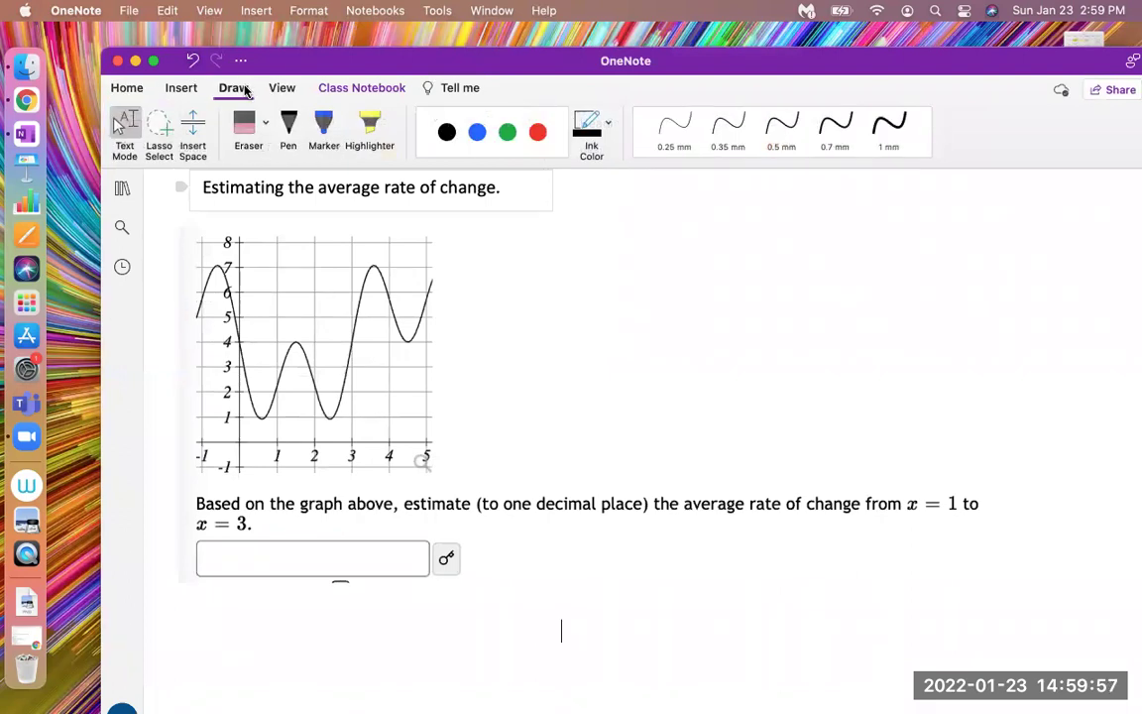
left_click(293, 127)
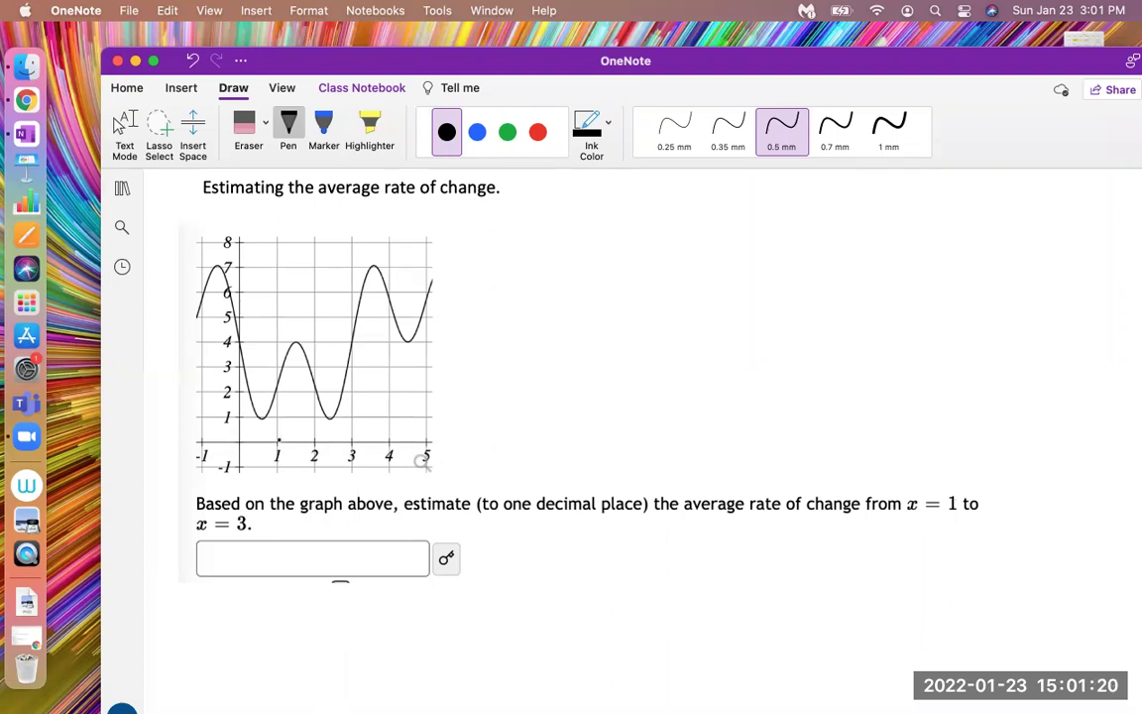
Draw a dashed line up from x = 1, then mark and label the curve point (1, 2.5) in red.
left_click(277, 437)
left_click_drag(277, 431, 281, 243)
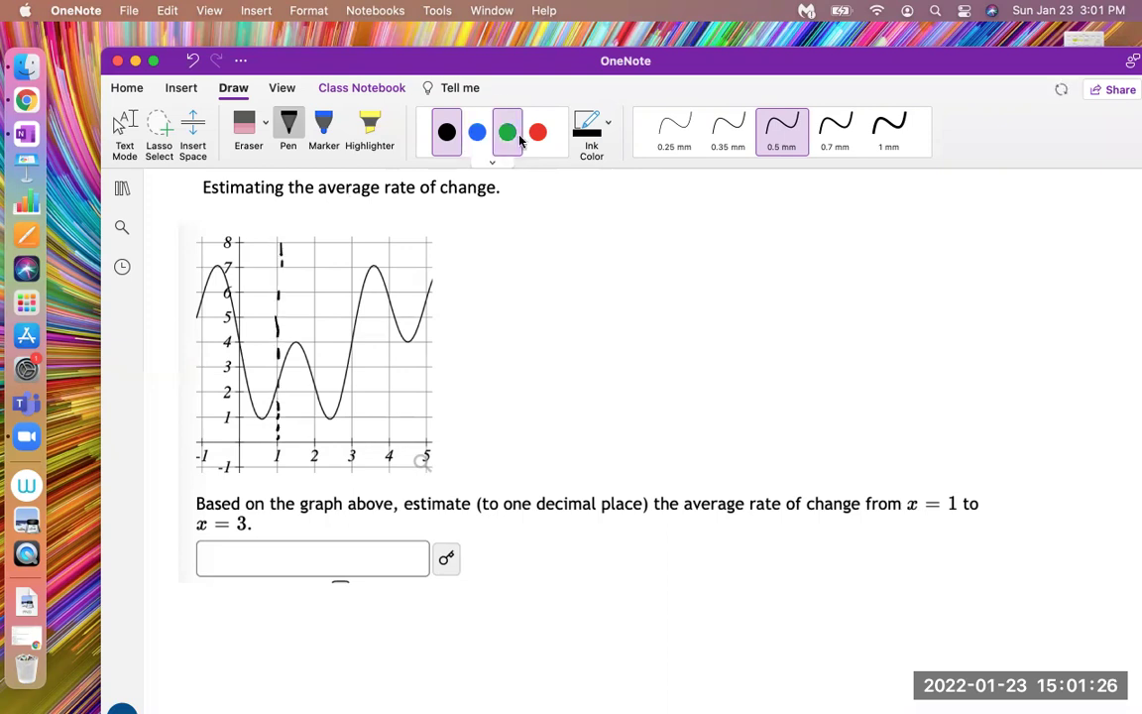
left_click(535, 133)
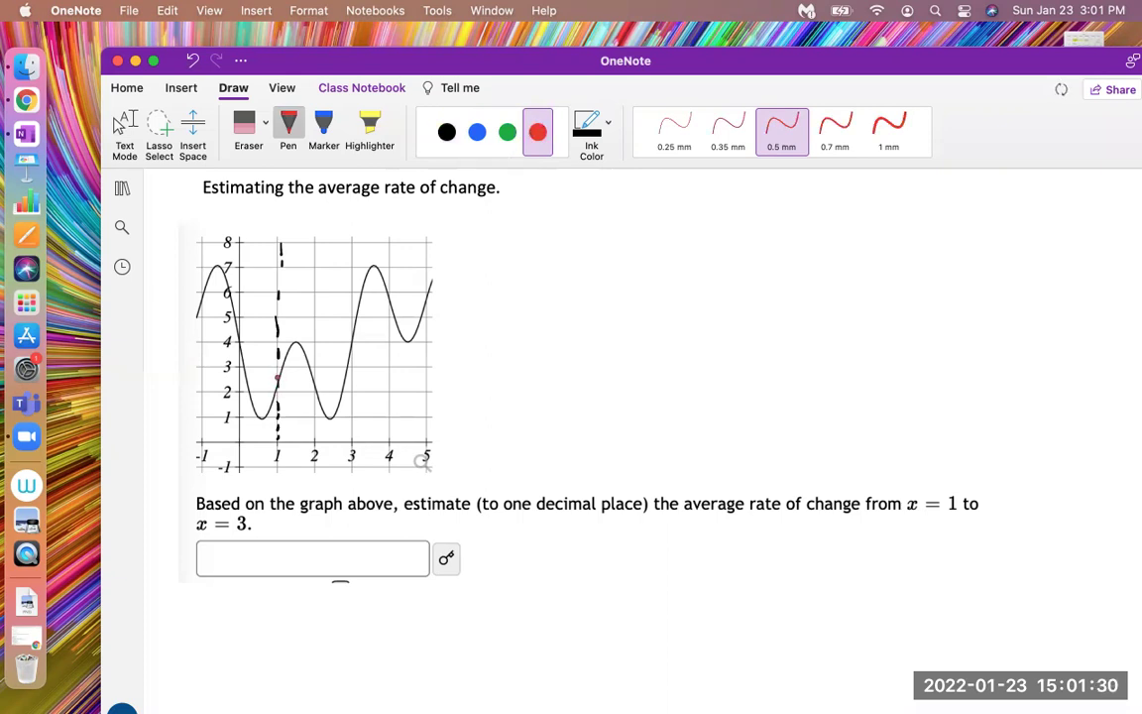
left_click(277, 381)
mouse_move(256, 370)
left_mouse_down()
mouse_move(260, 385)
mouse_move(294, 359)
mouse_move(288, 370)
mouse_move(299, 374)
left_mouse_up()
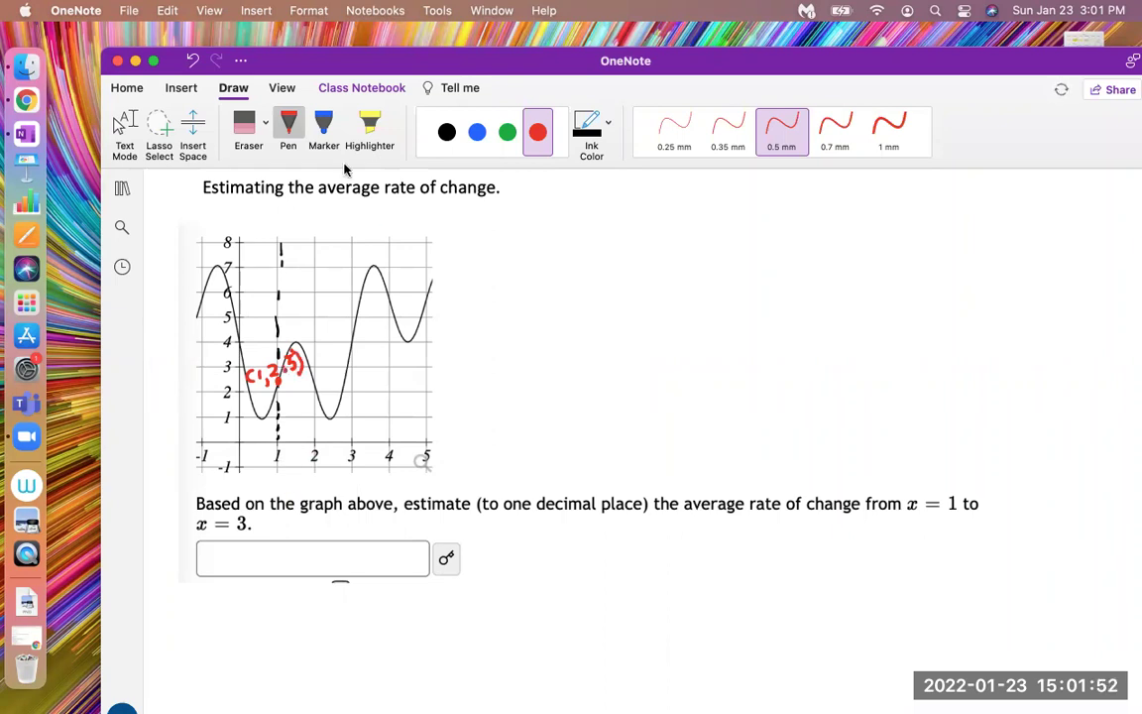
In black ink, draw a dashed line up from x = 3 and mark and label the point (3, 4).
left_click(446, 132)
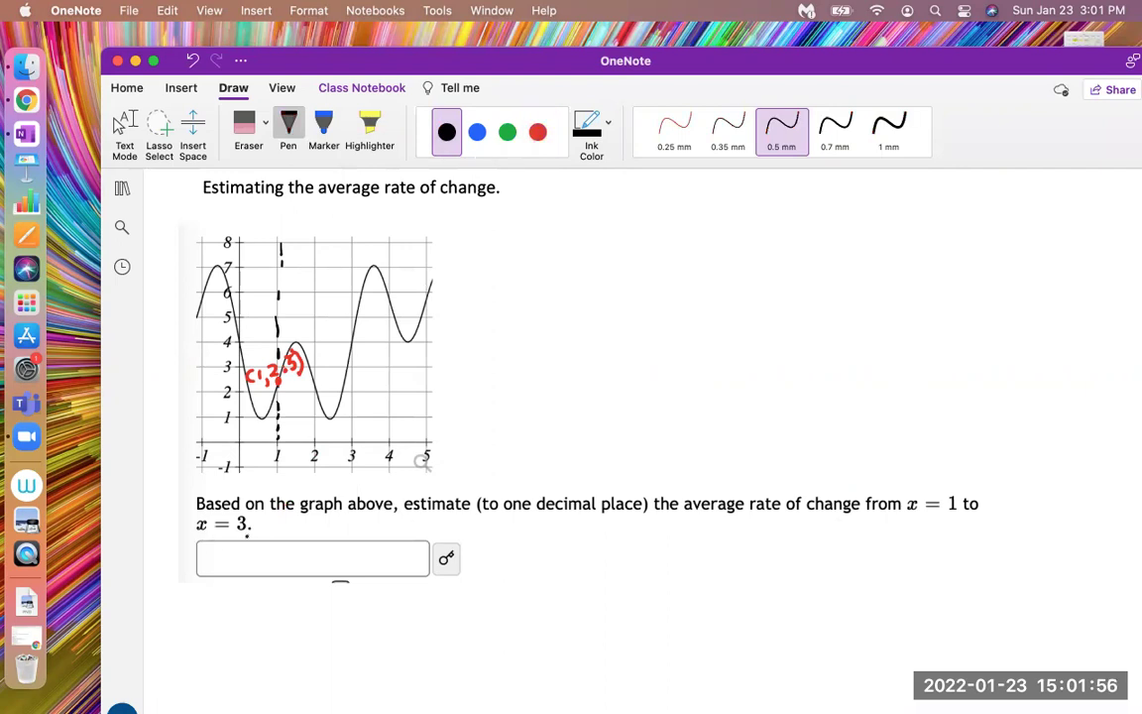
left_click_drag(349, 437, 354, 340)
left_click(352, 385)
left_click(352, 341)
left_click_drag(371, 336, 378, 354)
left_click_drag(389, 349, 406, 341)
left_click_drag(404, 333, 413, 361)
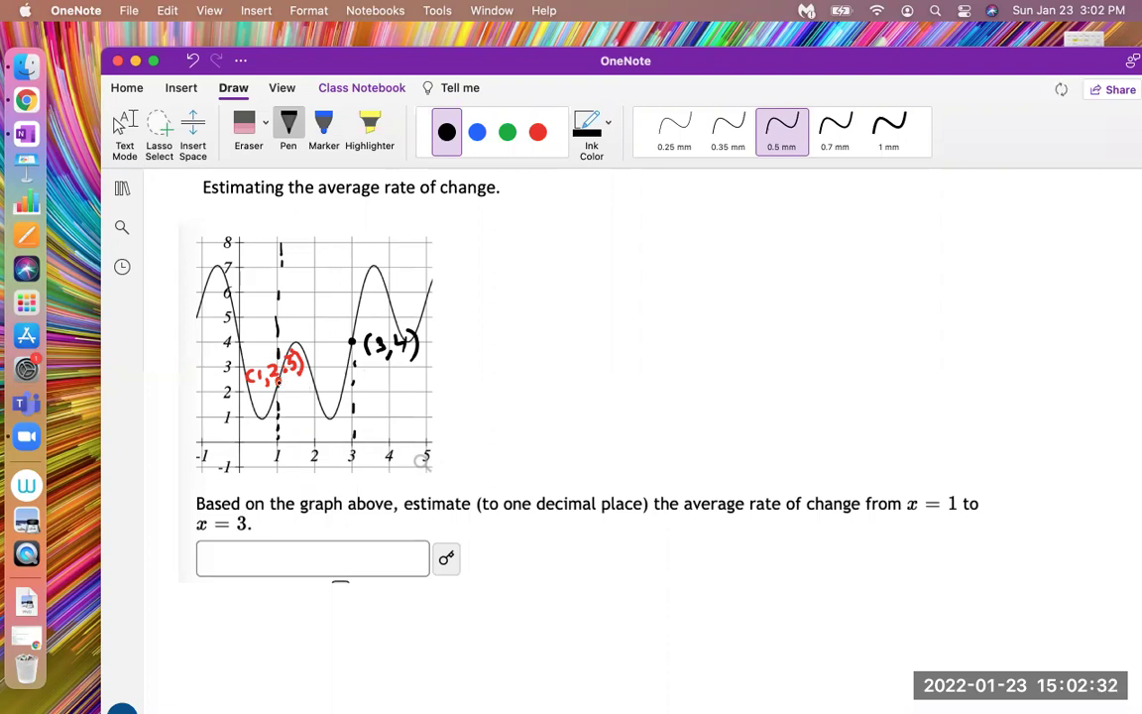
Draw the secant line from (1, 2.5) to (3, 4) and handwrite 'slope =' below the question.
left_click_drag(277, 380, 349, 343)
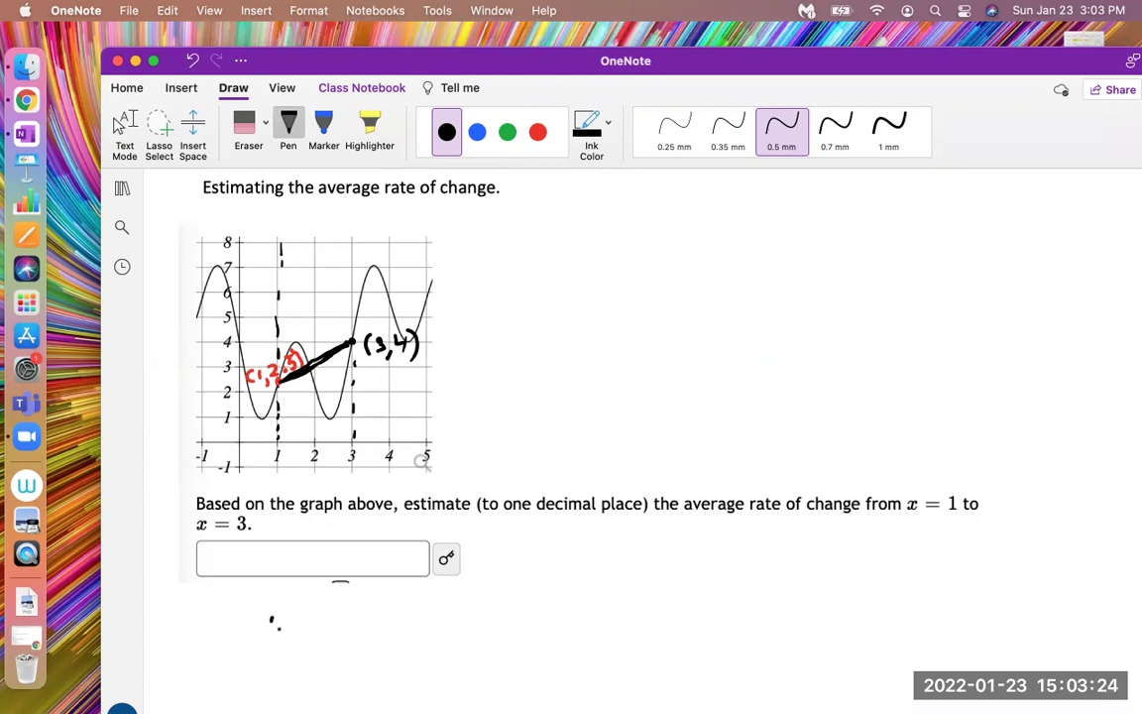
mouse_move(267, 612)
left_mouse_down()
mouse_move(269, 638)
mouse_move(288, 640)
mouse_move(304, 622)
left_mouse_up()
left_click(309, 630)
mouse_move(314, 622)
left_mouse_down()
mouse_move(317, 654)
mouse_move(325, 635)
mouse_move(392, 628)
left_mouse_up()
mouse_move(378, 638)
left_mouse_down()
mouse_move(458, 610)
mouse_move(448, 634)
mouse_move(492, 615)
mouse_move(523, 635)
left_mouse_up()
Handwrite the slope formula (y2 − y1)/(x2 − x1) = after 'slope ='.
left_click_drag(437, 645, 530, 644)
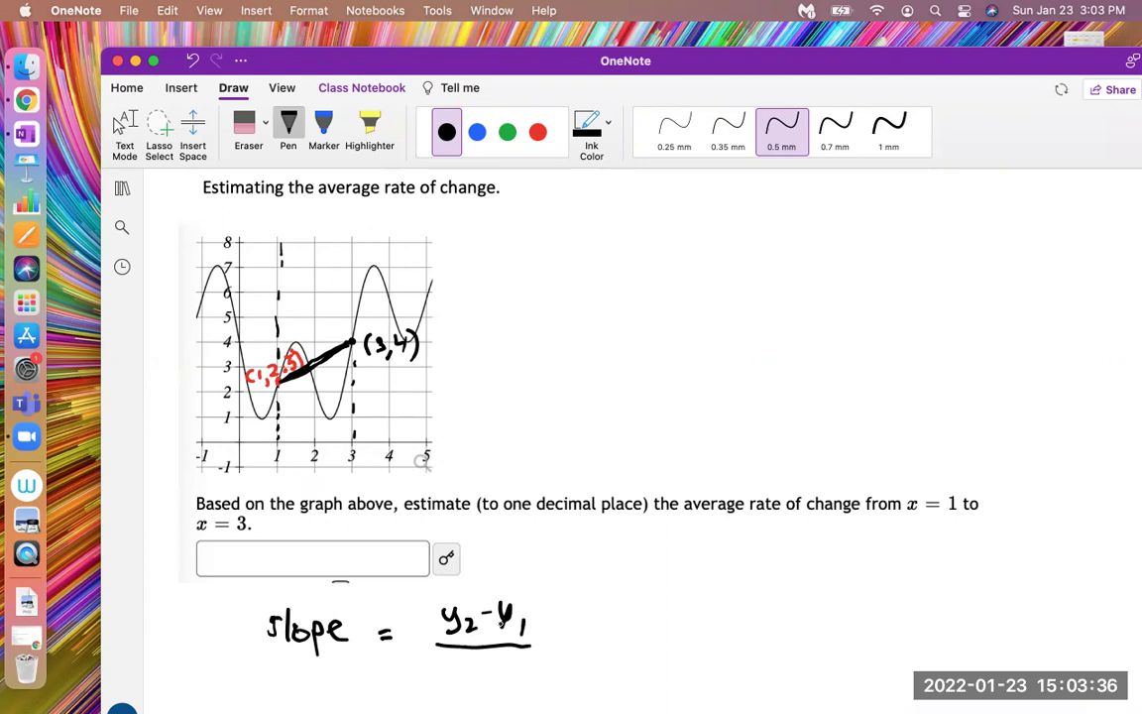
mouse_move(438, 660)
left_mouse_down()
mouse_move(453, 677)
mouse_move(439, 679)
mouse_move(471, 695)
mouse_move(490, 669)
left_mouse_up()
mouse_move(495, 666)
left_mouse_down()
mouse_move(508, 672)
mouse_move(495, 683)
mouse_move(516, 689)
left_mouse_up()
left_click_drag(555, 641, 567, 643)
mouse_move(556, 649)
left_mouse_down()
mouse_move(568, 651)
mouse_move(561, 621)
left_mouse_up()
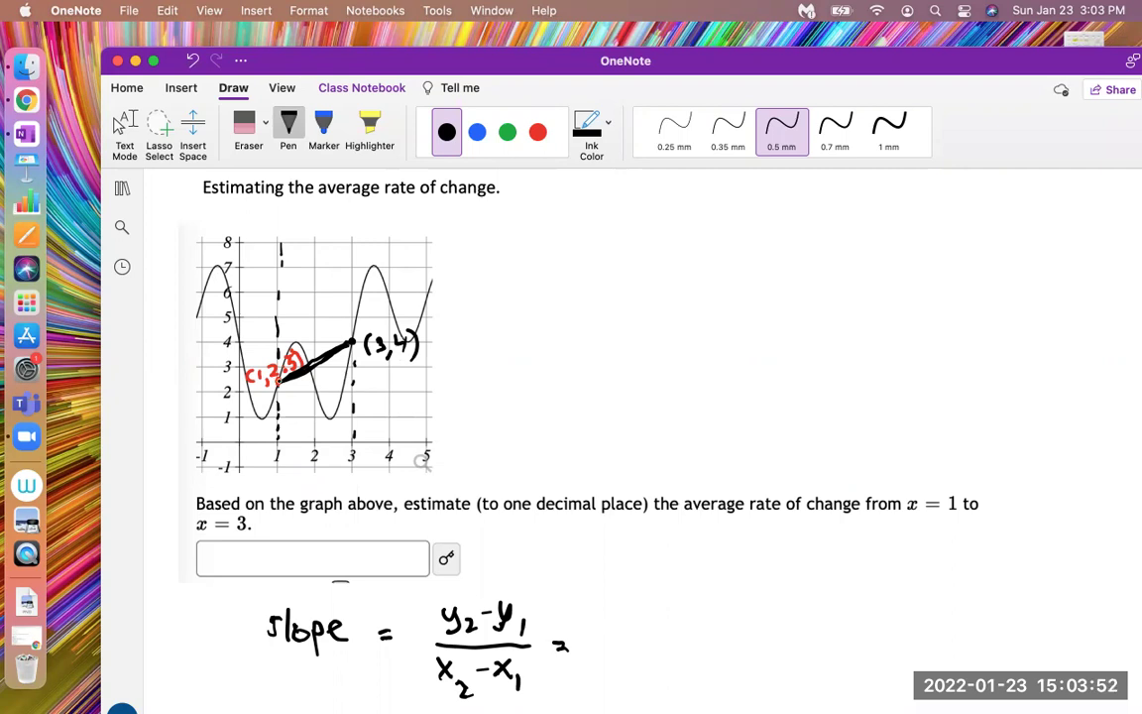
Label (3, 4) as 'point 2' and (1, 2.5) as 'point 1' with arrows, then begin substituting with 4.
mouse_move(408, 293)
left_mouse_down()
mouse_move(398, 320)
mouse_move(419, 282)
left_mouse_up()
mouse_move(393, 240)
left_mouse_down()
mouse_move(392, 263)
mouse_move(413, 250)
left_mouse_up()
left_click(434, 241)
left_click_drag(417, 250, 432, 248)
left_click_drag(426, 237, 442, 233)
left_click_drag(275, 321, 266, 353)
left_click_drag(257, 343, 274, 343)
mouse_move(238, 293)
left_mouse_down()
mouse_move(241, 319)
mouse_move(247, 303)
left_mouse_up()
mouse_move(253, 292)
left_mouse_down()
mouse_move(267, 300)
mouse_move(290, 270)
mouse_move(297, 277)
left_mouse_up()
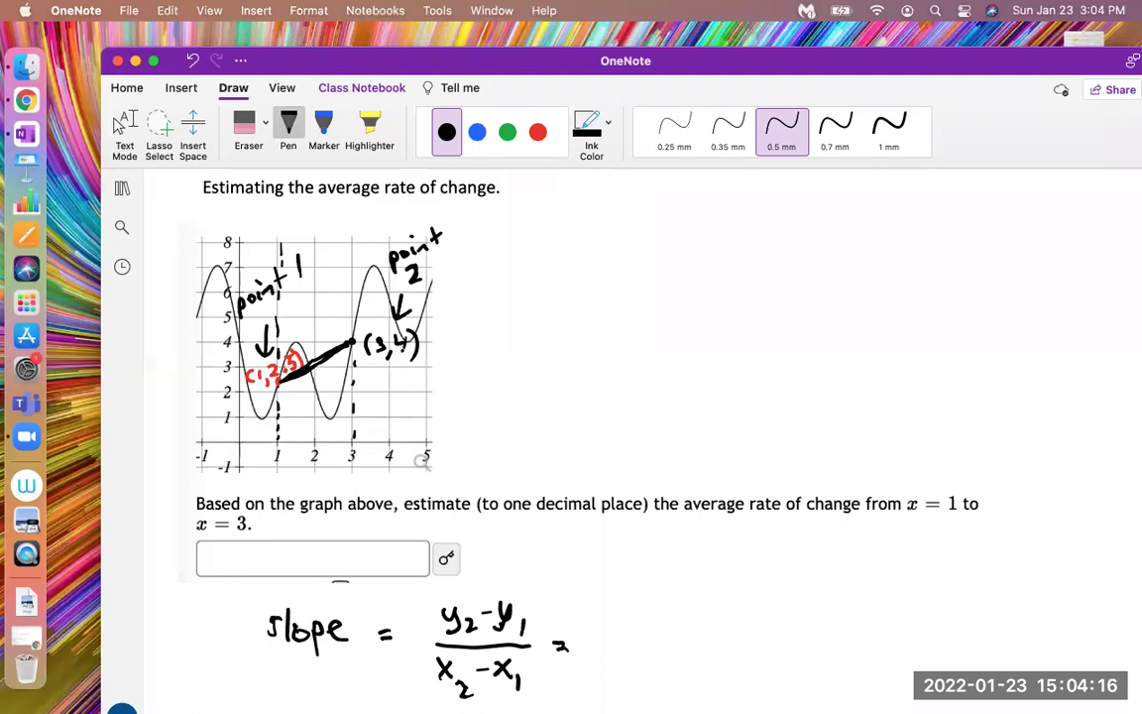
left_click_drag(593, 616, 610, 633)
mouse_move(607, 614)
left_mouse_down()
mouse_move(608, 640)
mouse_move(637, 628)
mouse_move(665, 640)
mouse_move(695, 618)
mouse_move(678, 640)
left_mouse_up()
Complete (4 − 2.5)/(3 − 1) = and set up 4 minus 2.5 vertically right of the graph.
left_click(670, 638)
left_click_drag(588, 654, 698, 655)
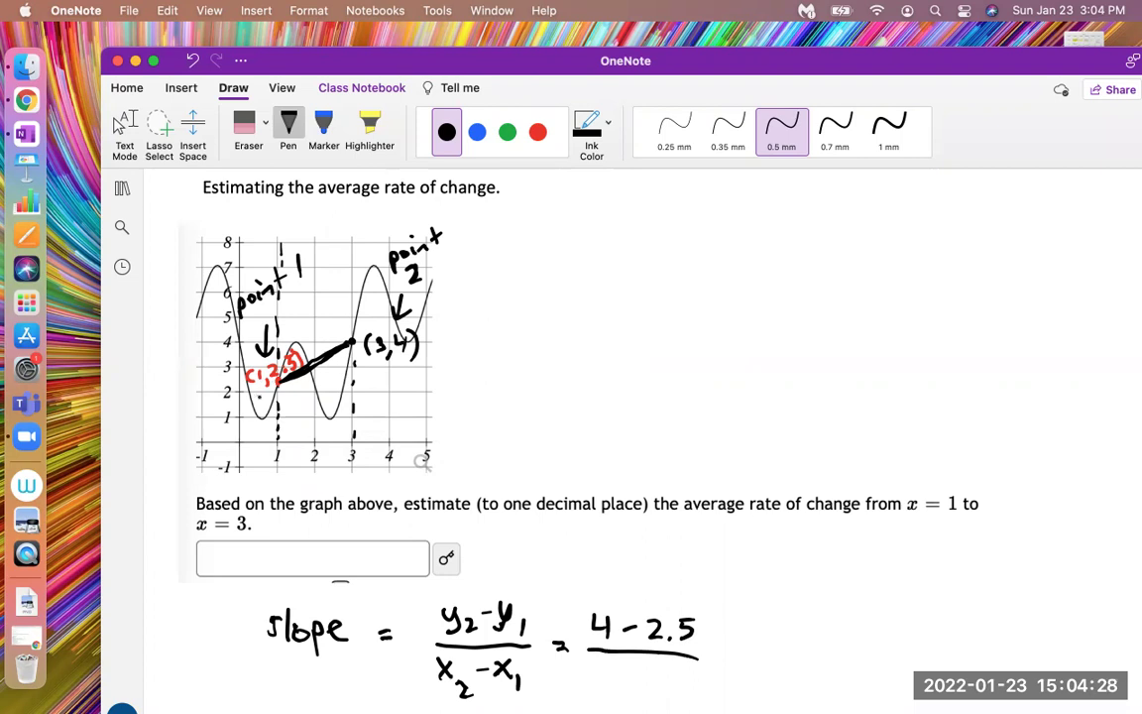
mouse_move(606, 666)
left_mouse_down()
mouse_move(607, 685)
mouse_move(649, 676)
mouse_move(657, 694)
left_mouse_up()
left_click_drag(707, 654, 723, 653)
left_click_drag(707, 666, 724, 664)
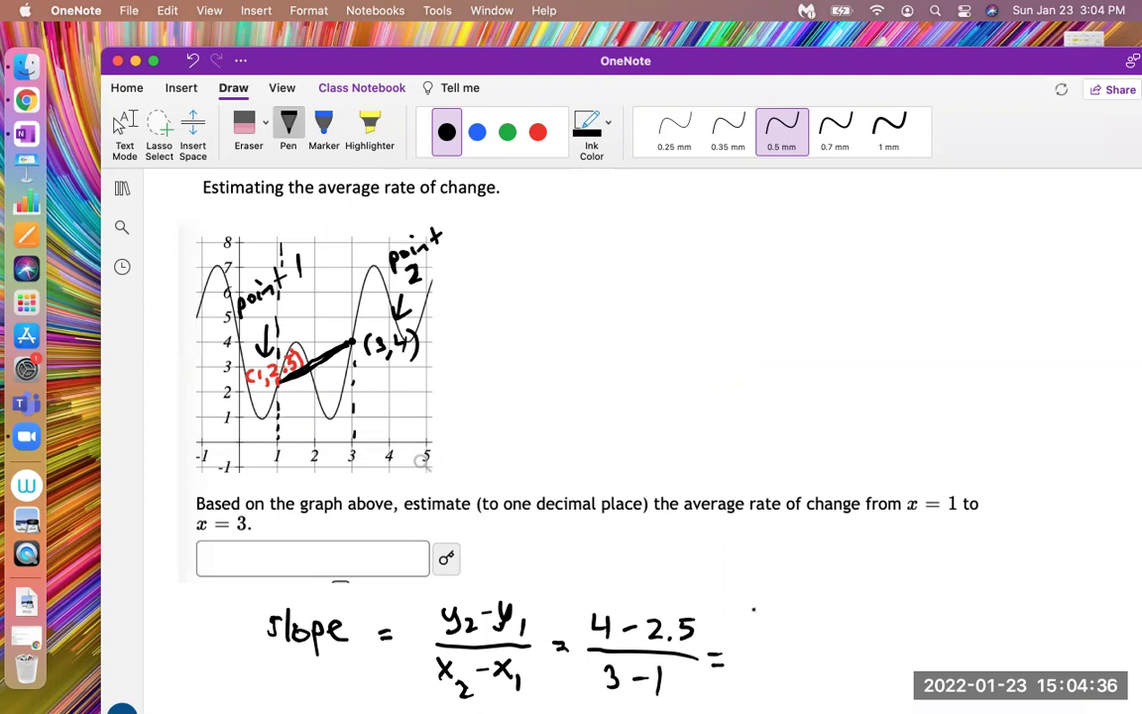
mouse_move(805, 287)
left_mouse_down()
mouse_move(819, 299)
mouse_move(801, 328)
mouse_move(826, 339)
mouse_move(849, 324)
mouse_move(849, 338)
left_mouse_up()
left_click(838, 335)
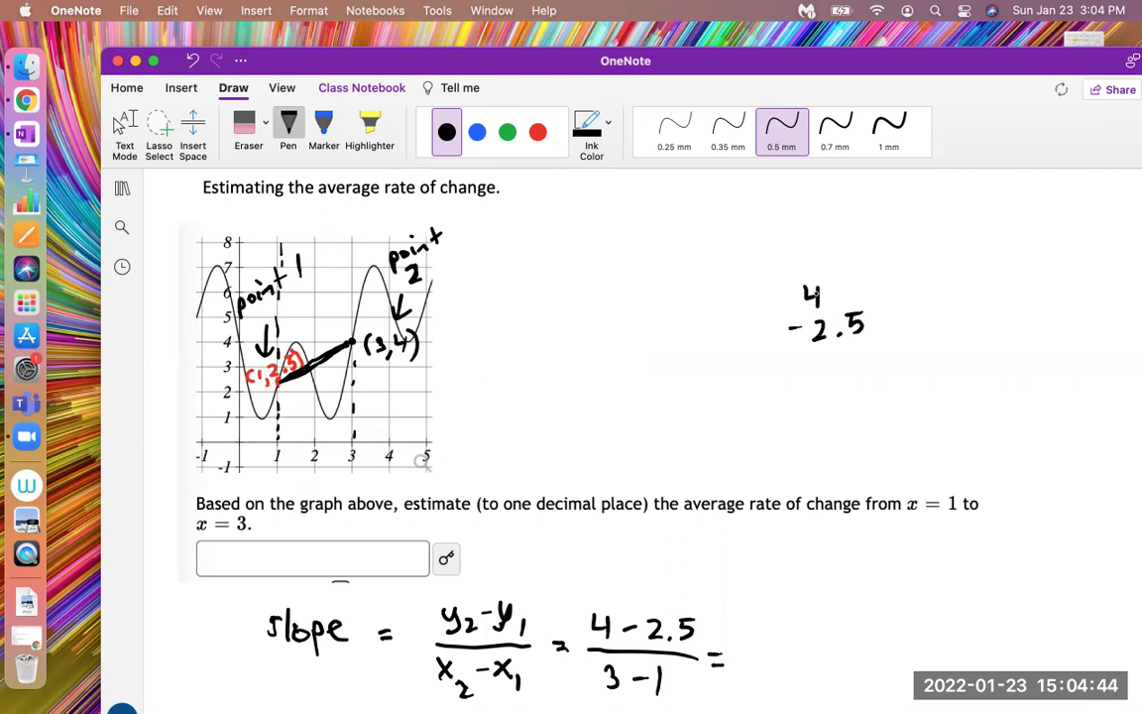
Work the column subtraction 4.0 − 2.5 = 1.5 with borrowing.
left_click(828, 300)
mouse_move(846, 286)
left_mouse_down()
mouse_move(858, 290)
mouse_move(849, 285)
left_mouse_up()
left_click_drag(800, 363, 895, 350)
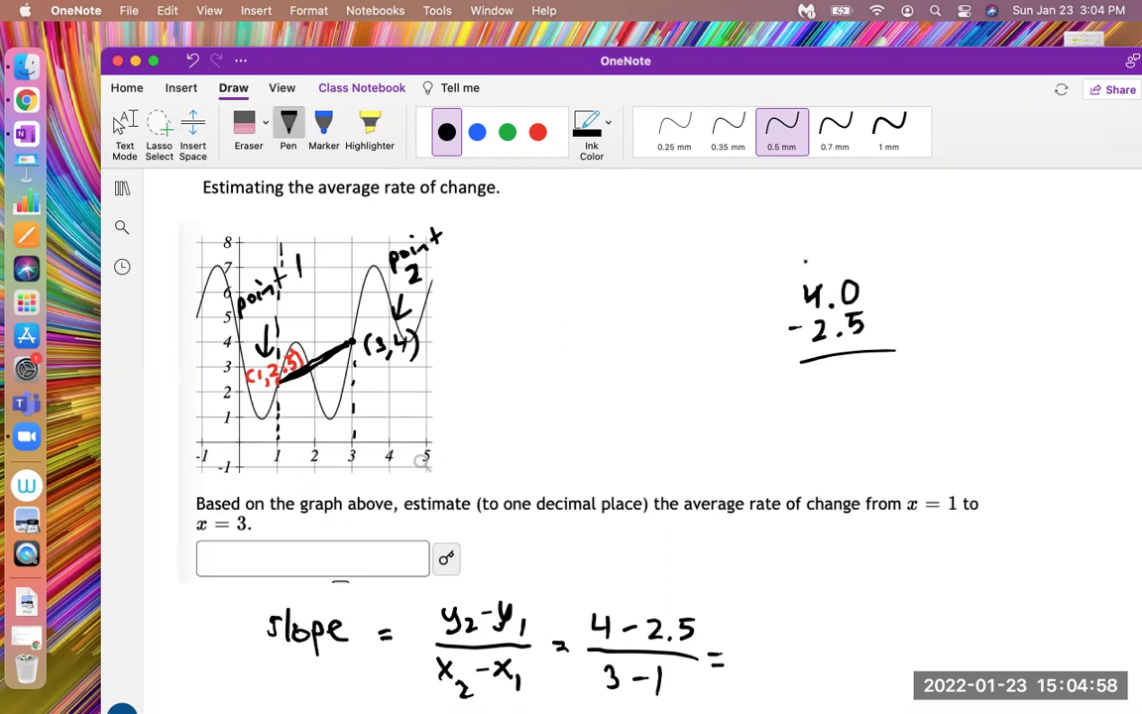
mouse_move(806, 262)
left_mouse_down()
mouse_move(806, 299)
mouse_move(842, 303)
left_mouse_up()
mouse_move(864, 358)
left_mouse_down()
mouse_move(870, 374)
mouse_move(826, 378)
left_mouse_up()
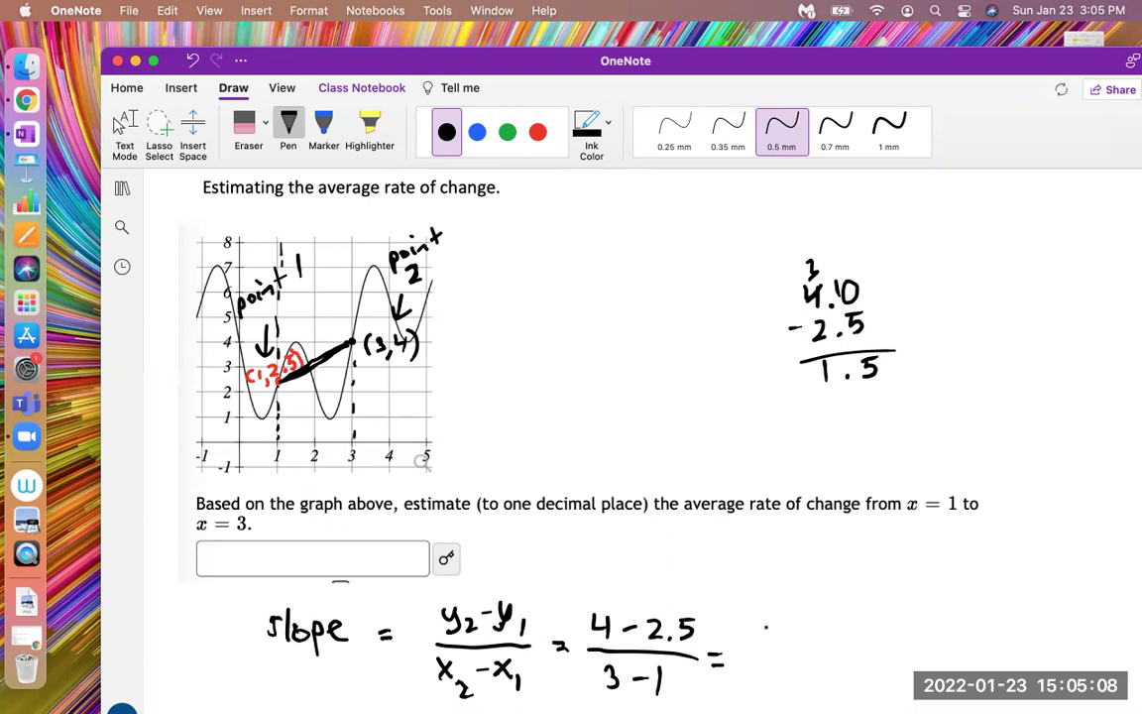
Continue the slope line with = 1.5/2 =.
mouse_move(766, 626)
left_mouse_down()
mouse_move(766, 649)
mouse_move(782, 643)
mouse_move(798, 661)
mouse_move(790, 688)
left_mouse_up()
left_click(771, 645)
left_click_drag(815, 647, 829, 645)
left_click_drag(815, 656, 830, 655)
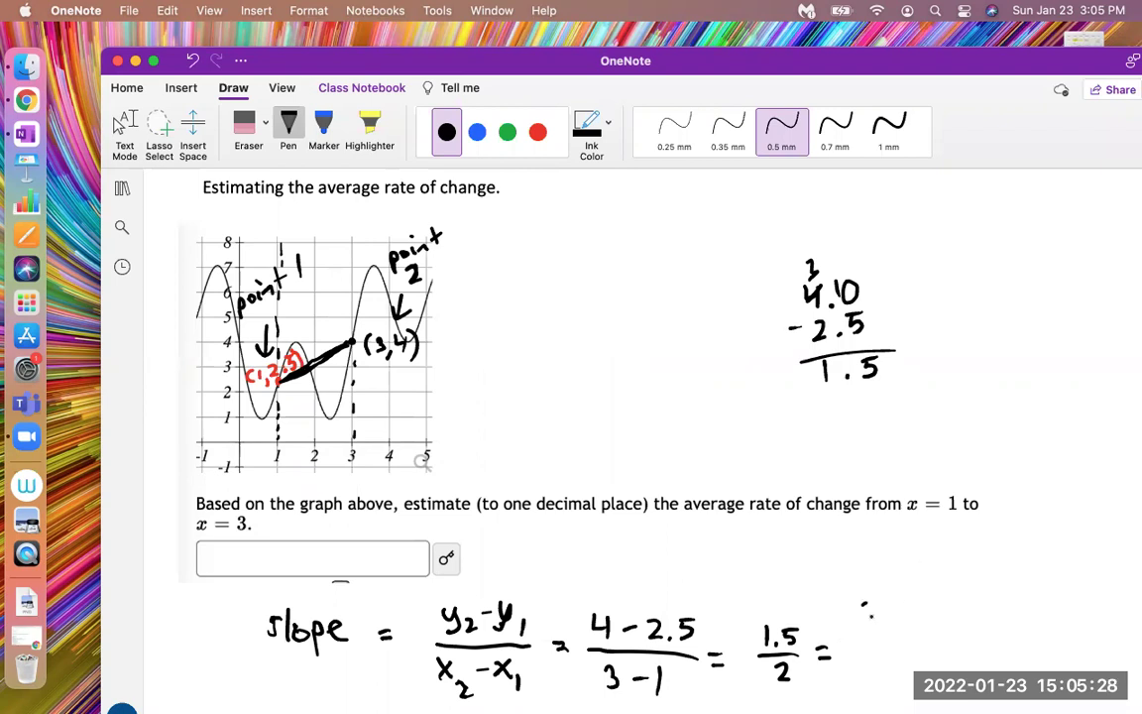
Rewrite 1.5/2 as the complex fraction (3/2)/(2/1) = 3/4.
mouse_move(860, 605)
left_mouse_down()
mouse_move(863, 622)
mouse_move(879, 626)
left_mouse_up()
left_click_drag(861, 636, 879, 649)
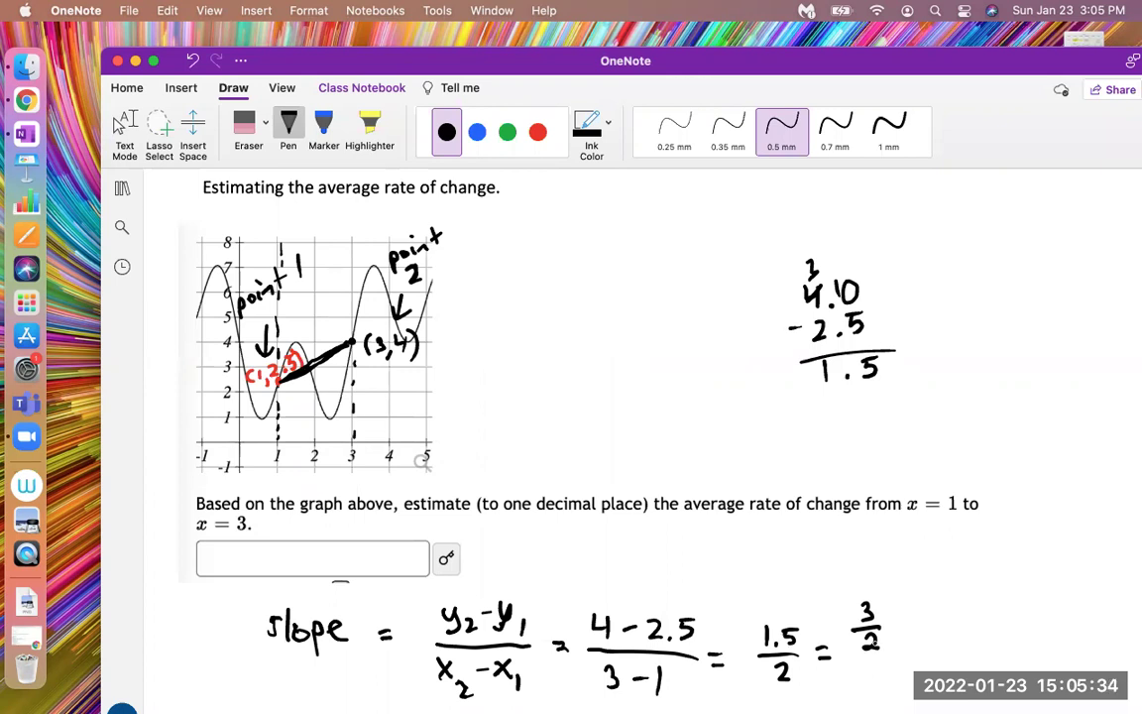
mouse_move(843, 658)
left_mouse_down()
mouse_move(893, 657)
mouse_move(873, 708)
left_mouse_up()
left_click_drag(912, 651, 927, 659)
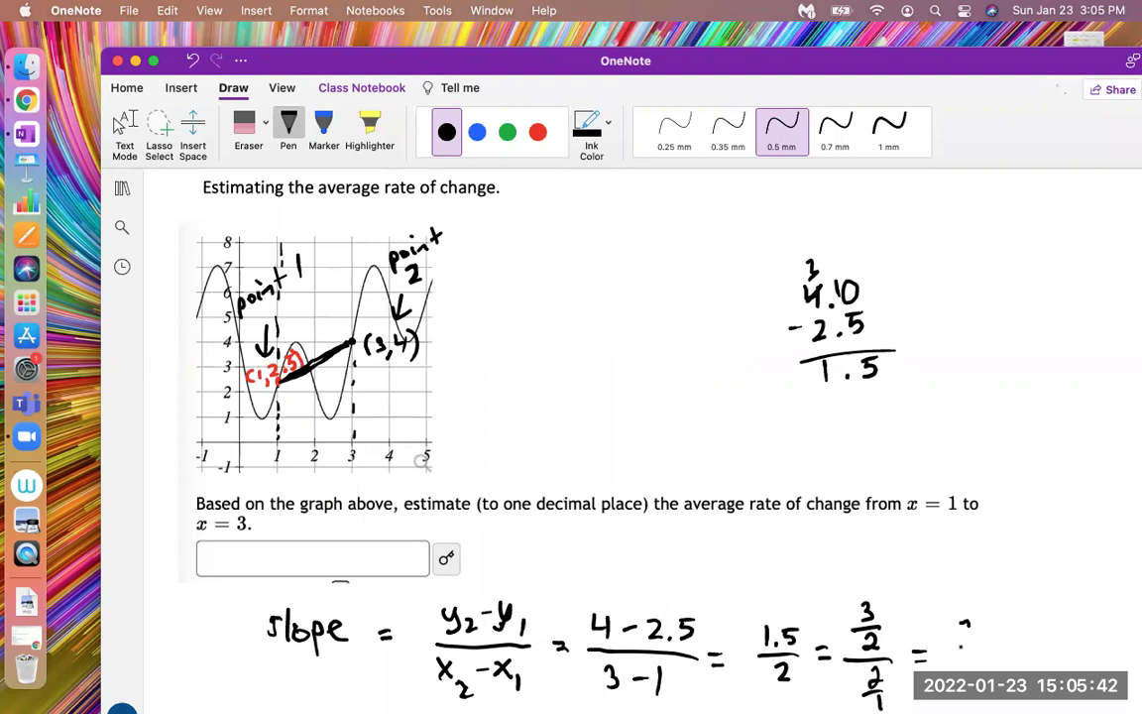
left_click_drag(958, 622, 962, 640)
left_click_drag(960, 646, 970, 671)
Show 3/2 ÷ 2/1 as 3/2 · 1/2 in side work, and write 3/4 in the answer box.
mouse_move(877, 527)
left_mouse_down()
mouse_move(892, 567)
mouse_move(954, 529)
mouse_move(957, 563)
left_mouse_up()
left_click(916, 539)
left_click(916, 555)
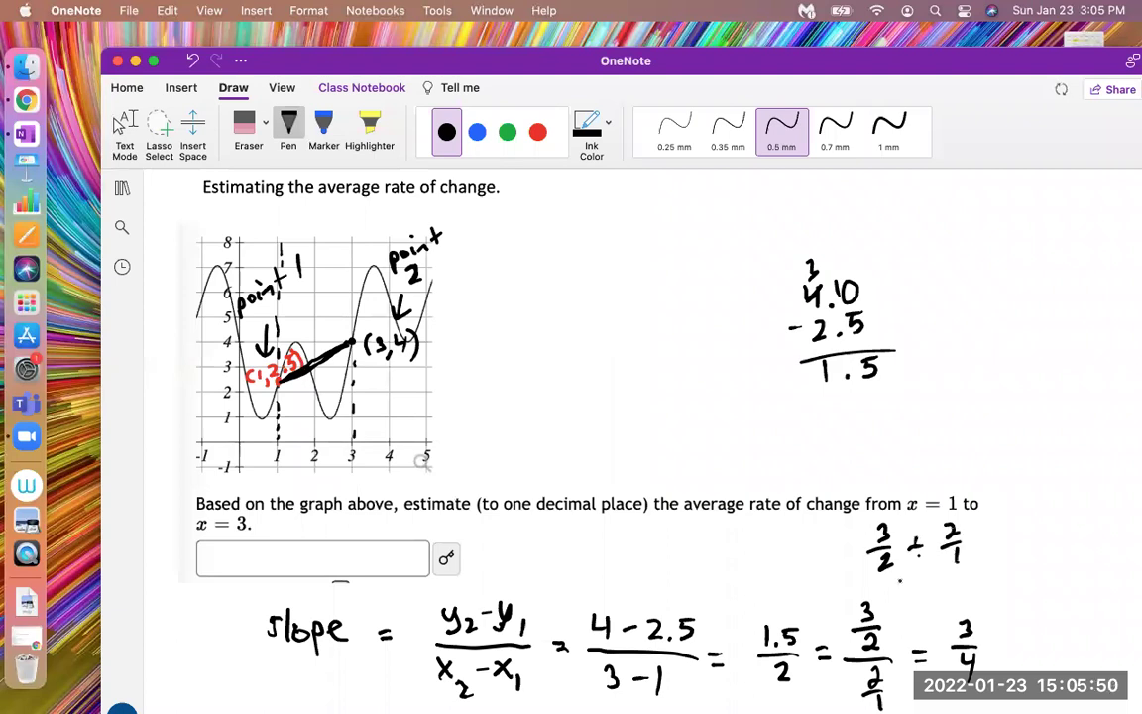
left_click_drag(891, 576, 906, 589)
mouse_move(895, 596)
left_mouse_down()
mouse_move(906, 605)
mouse_move(932, 588)
mouse_move(966, 590)
left_mouse_up()
mouse_move(954, 592)
left_mouse_down()
mouse_move(967, 600)
mouse_move(997, 573)
mouse_move(1037, 592)
mouse_move(1034, 601)
left_mouse_up()
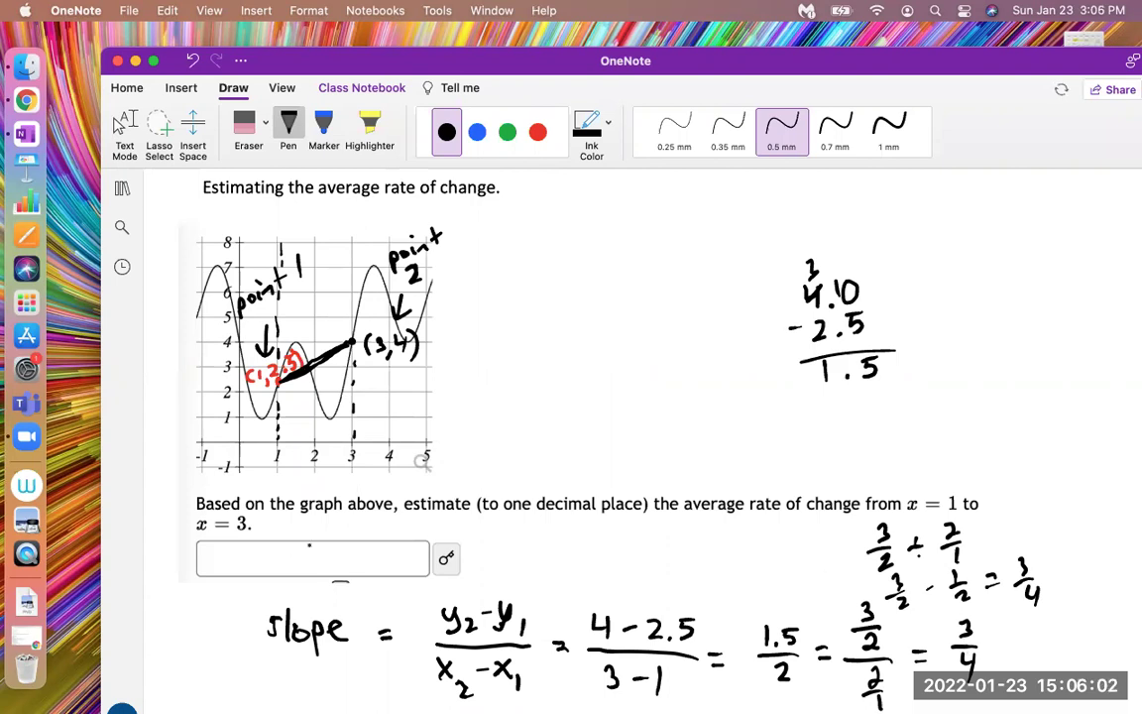
left_click_drag(282, 544, 296, 573)
left_click_drag(312, 547, 319, 573)
Write = 0.75 after 3/4 in the side work.
left_click_drag(1044, 572, 1053, 571)
left_click_drag(1045, 576, 1117, 581)
left_click(1088, 573)
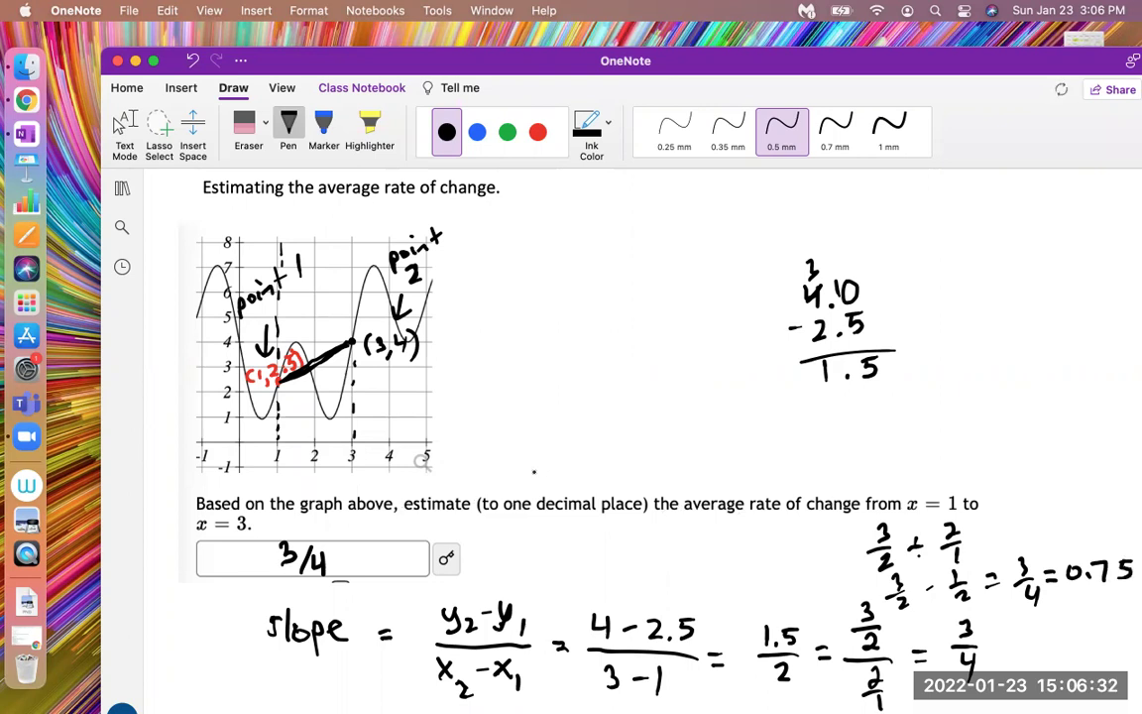
Arrow 'one decimal place' in the question and write the rounded answer 0.8.
mouse_move(534, 472)
left_mouse_down()
mouse_move(523, 492)
mouse_move(536, 491)
left_mouse_up()
mouse_move(1022, 505)
left_mouse_down()
mouse_move(1058, 521)
mouse_move(1024, 508)
mouse_move(1061, 508)
left_mouse_up()
left_click_drag(1029, 455, 1061, 464)
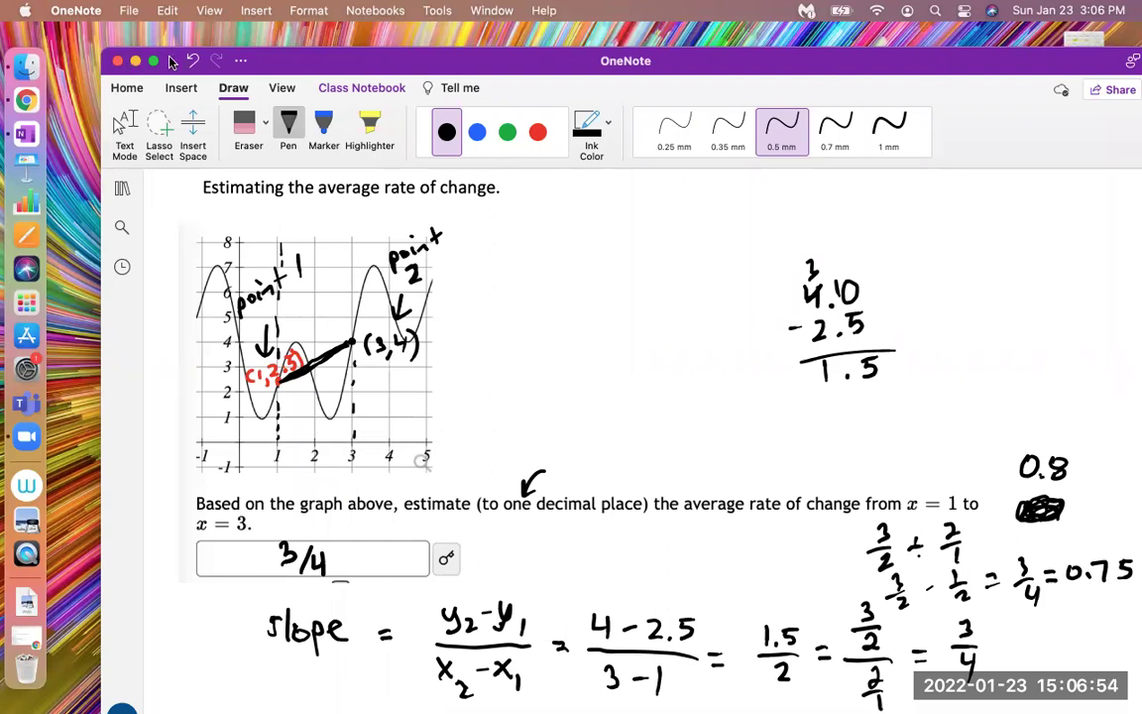
left_click_drag(149, 62, 122, 75)
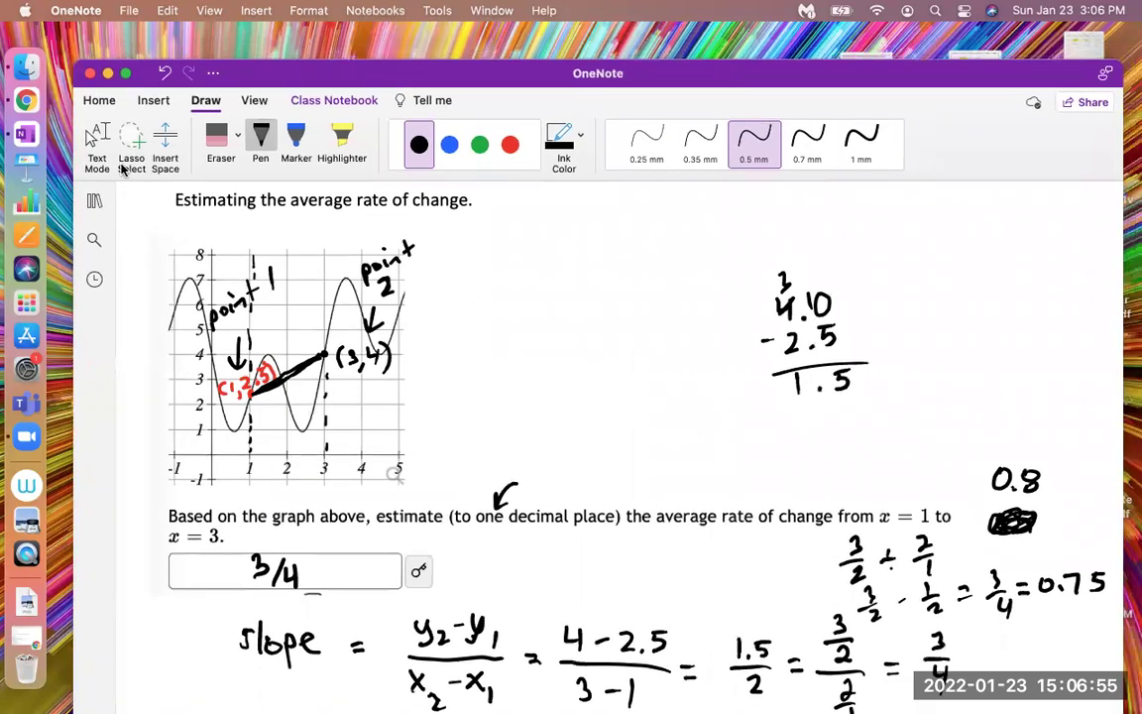
Enter 3/4 as a fraction in the MyOpenMath answer box and submit it for grading.
left_click(33, 630)
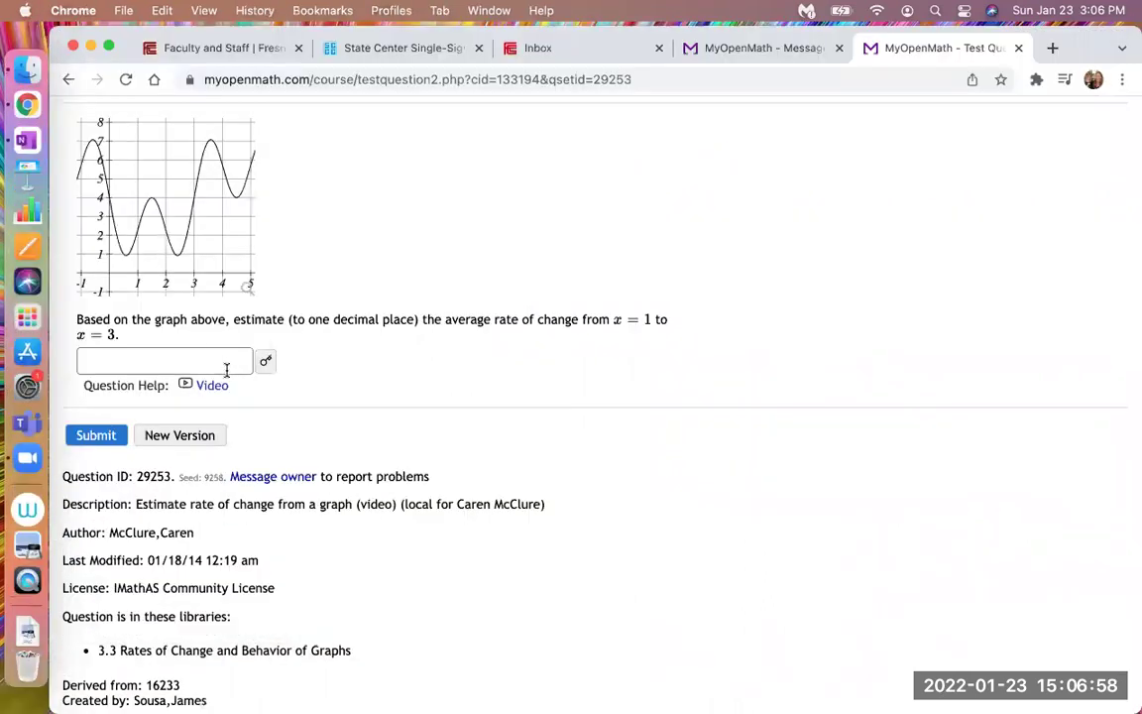
left_click(218, 369)
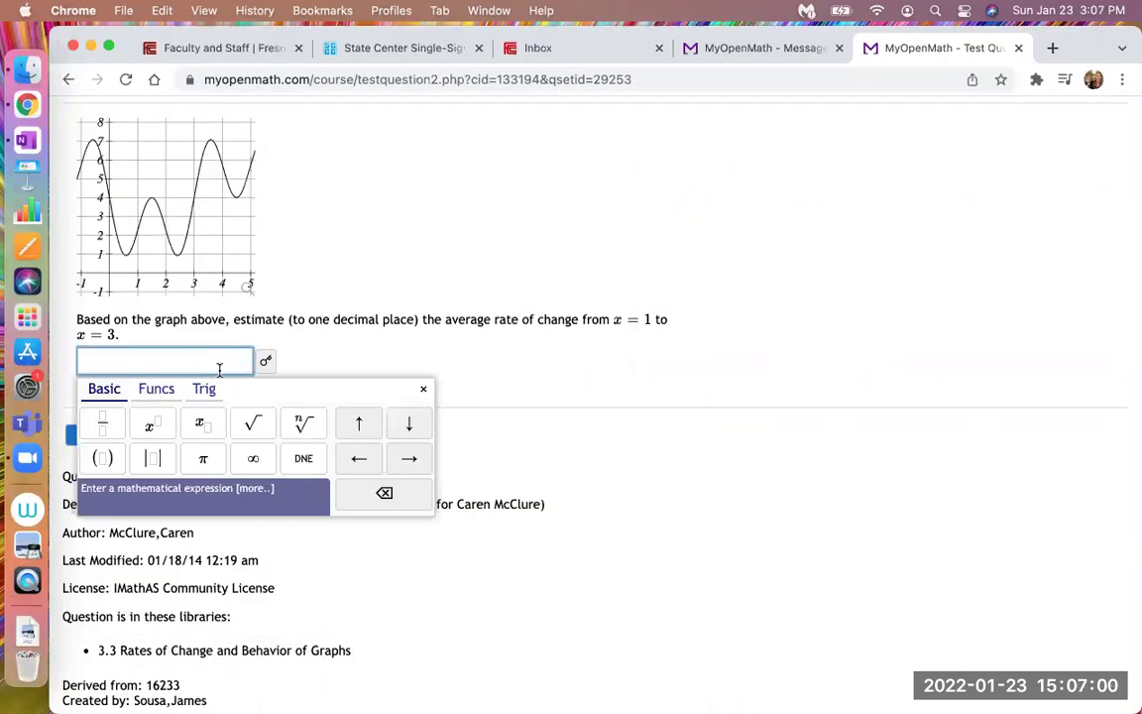
left_click(102, 420)
type("3/")
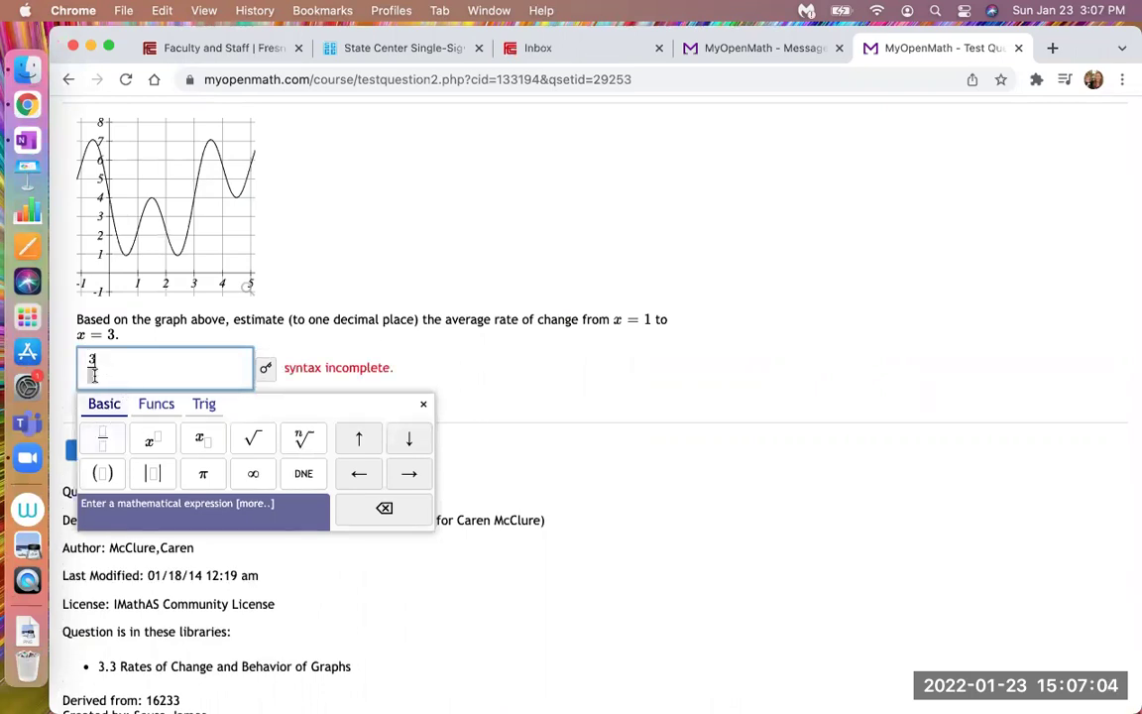
type("4")
left_click(462, 379)
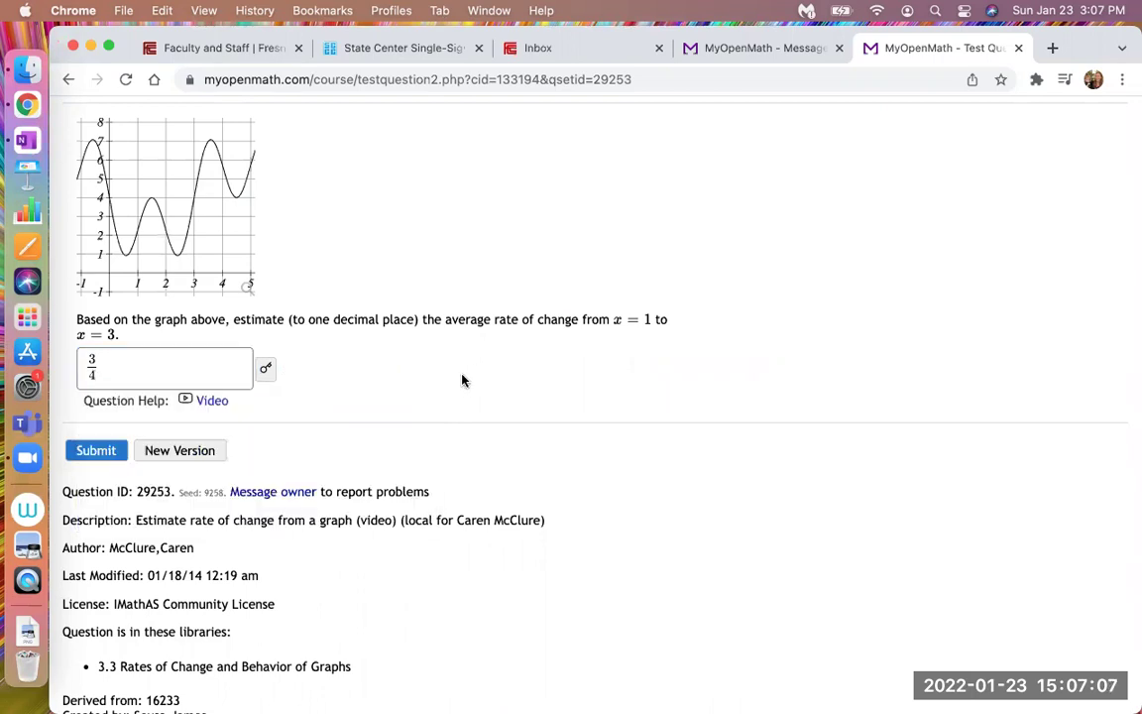
left_click(111, 451)
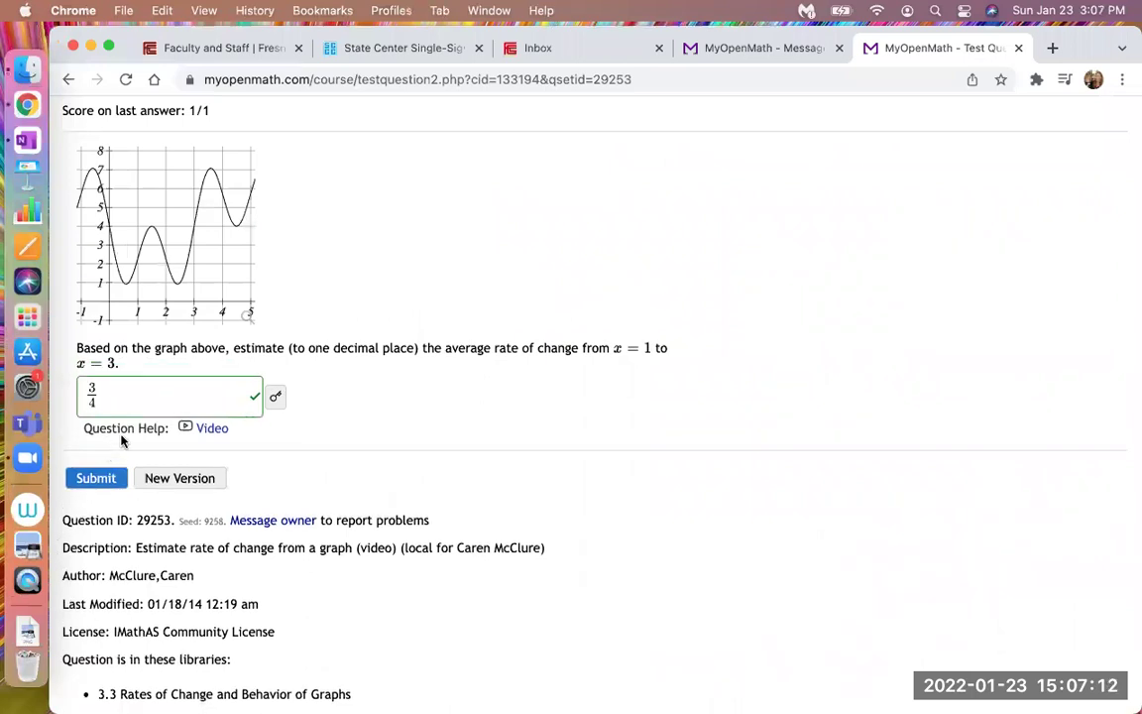
Replace the 3/4 answer with 0.8 and submit it for grading.
left_click(116, 402)
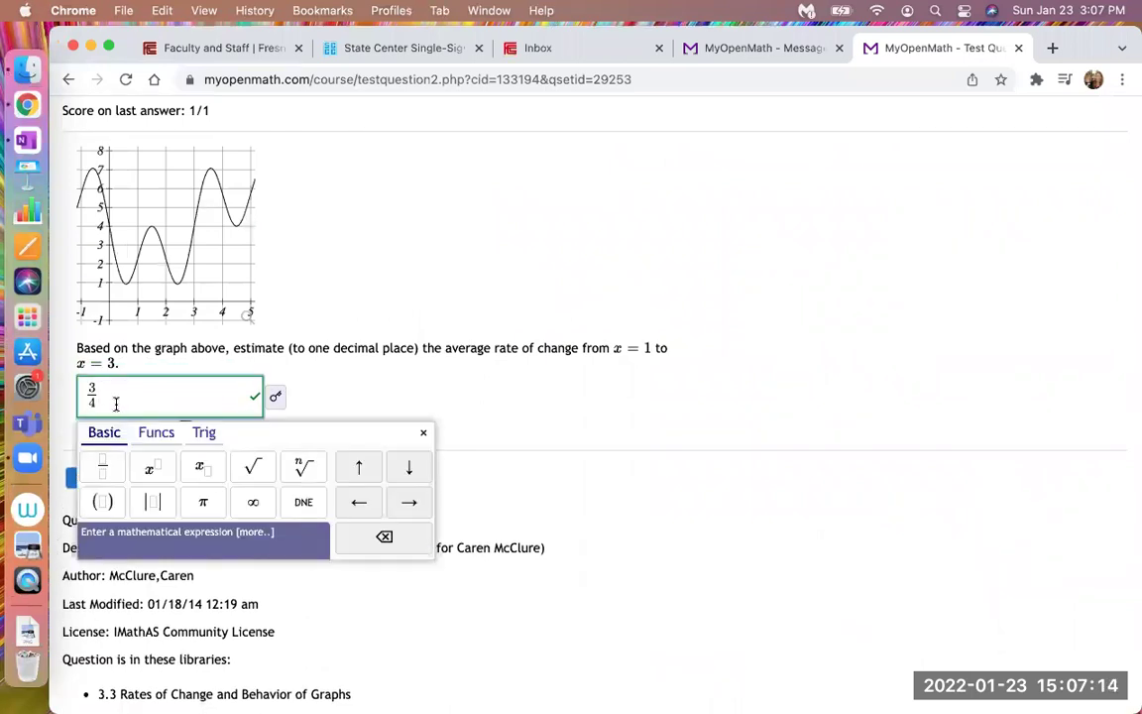
key("BackSpace")
key("BackSpace")
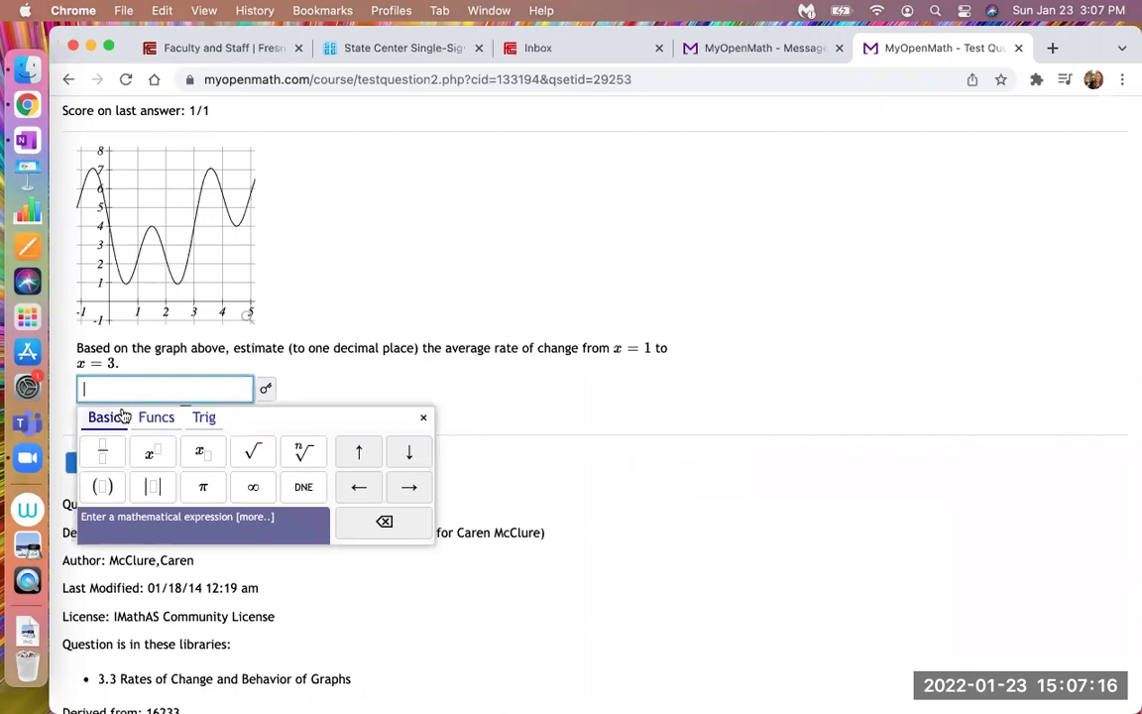
type("0.8")
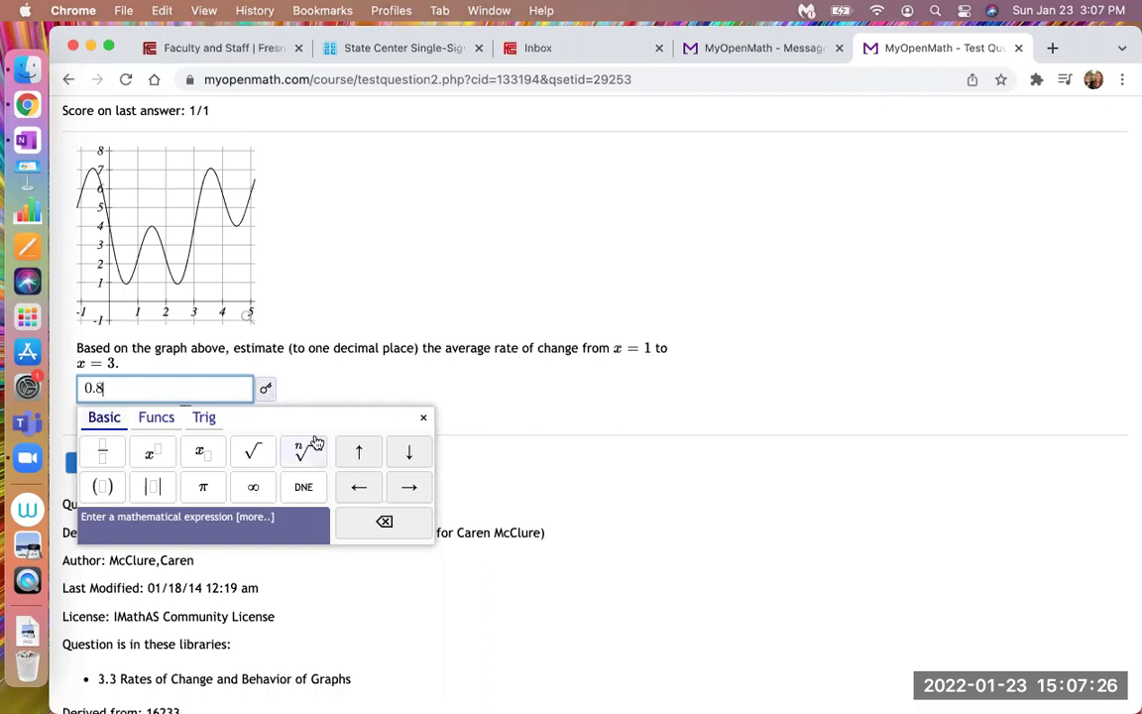
left_click(420, 416)
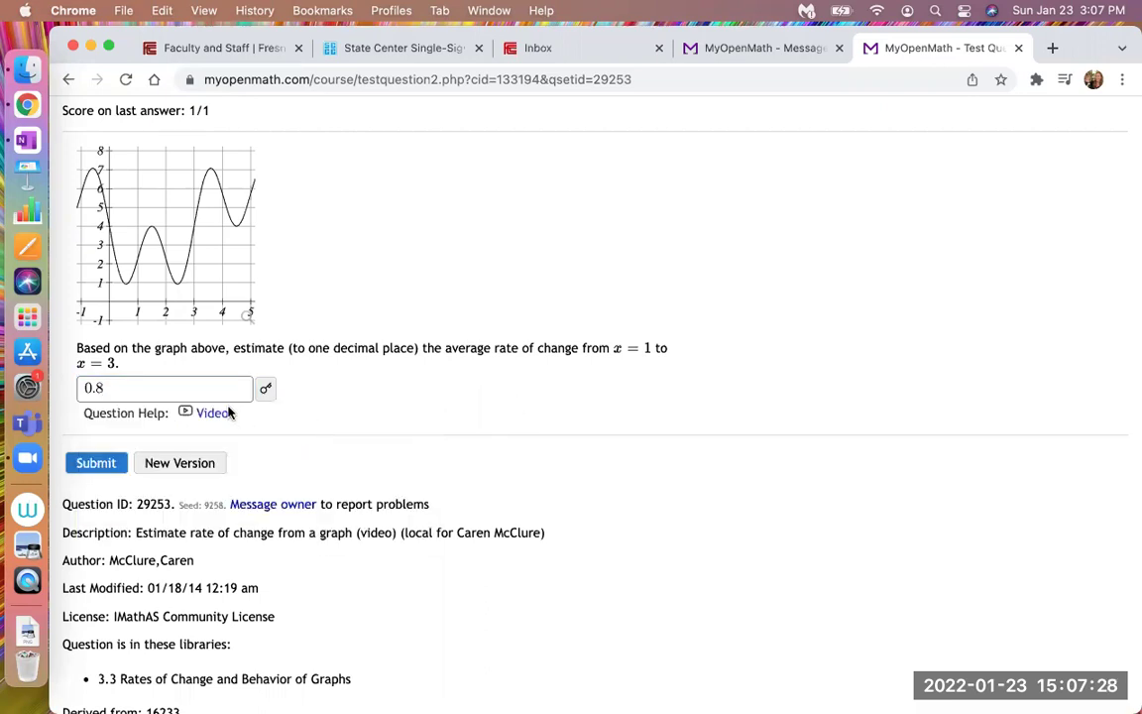
left_click(111, 464)
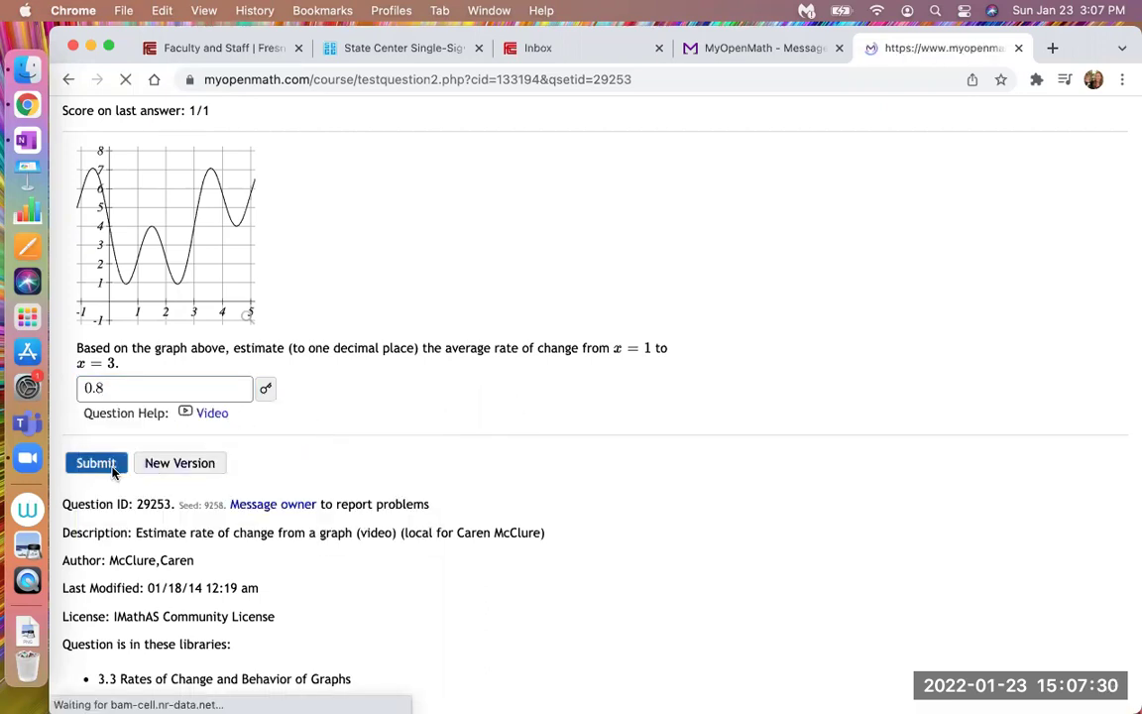
left_click(111, 388)
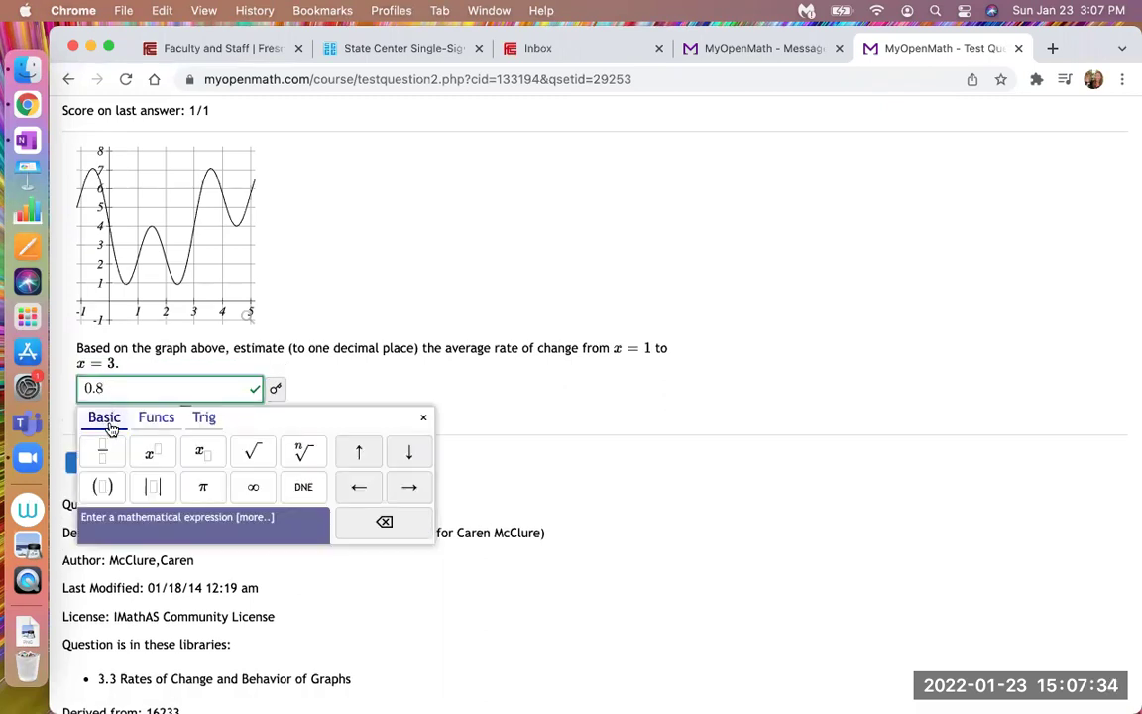
Change the answer to 0.7, submit it, then erase it from the answer box.
key("BackSpace")
type("7")
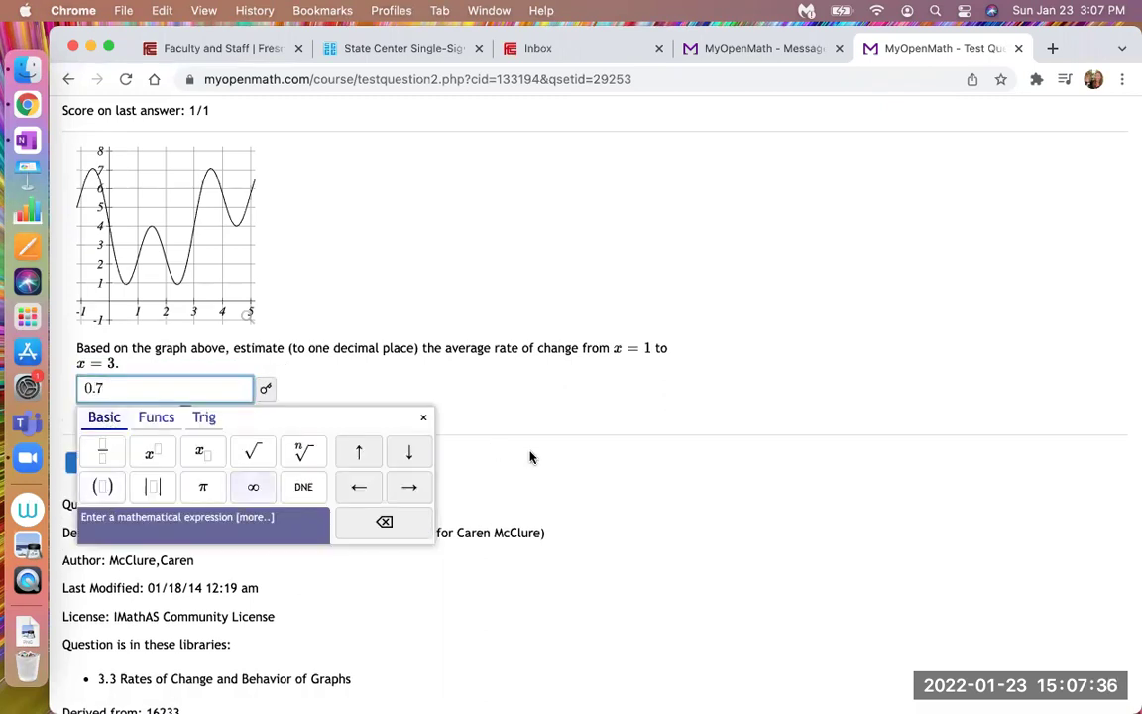
left_click(117, 464)
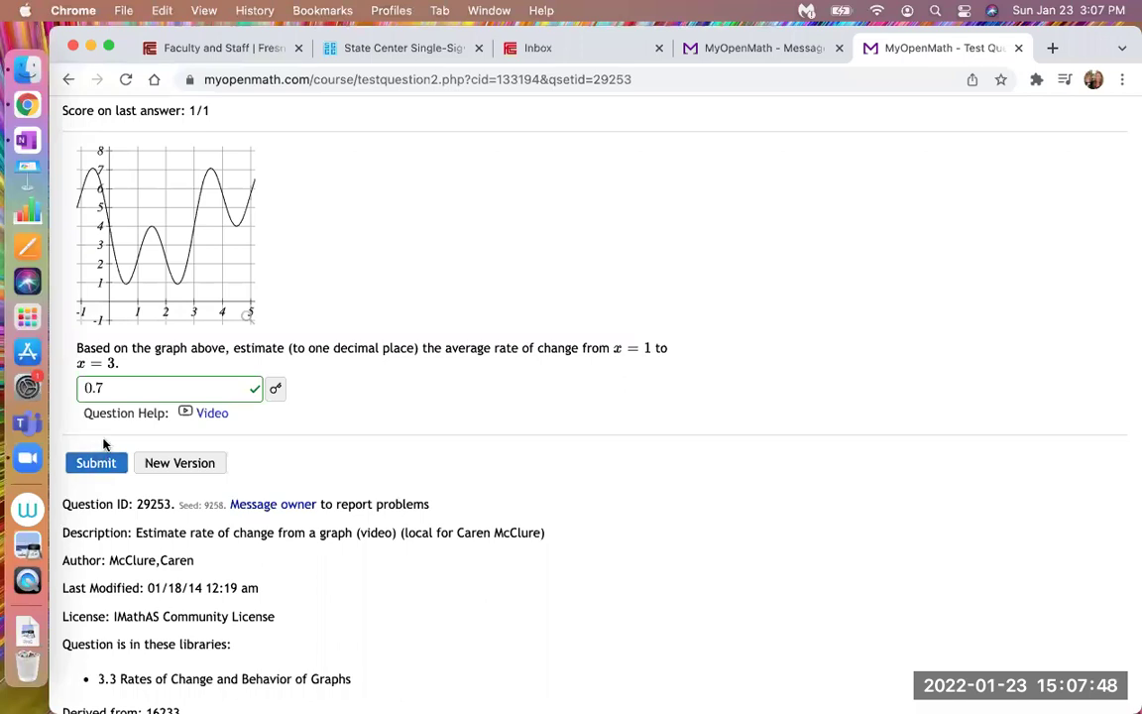
left_click(143, 395)
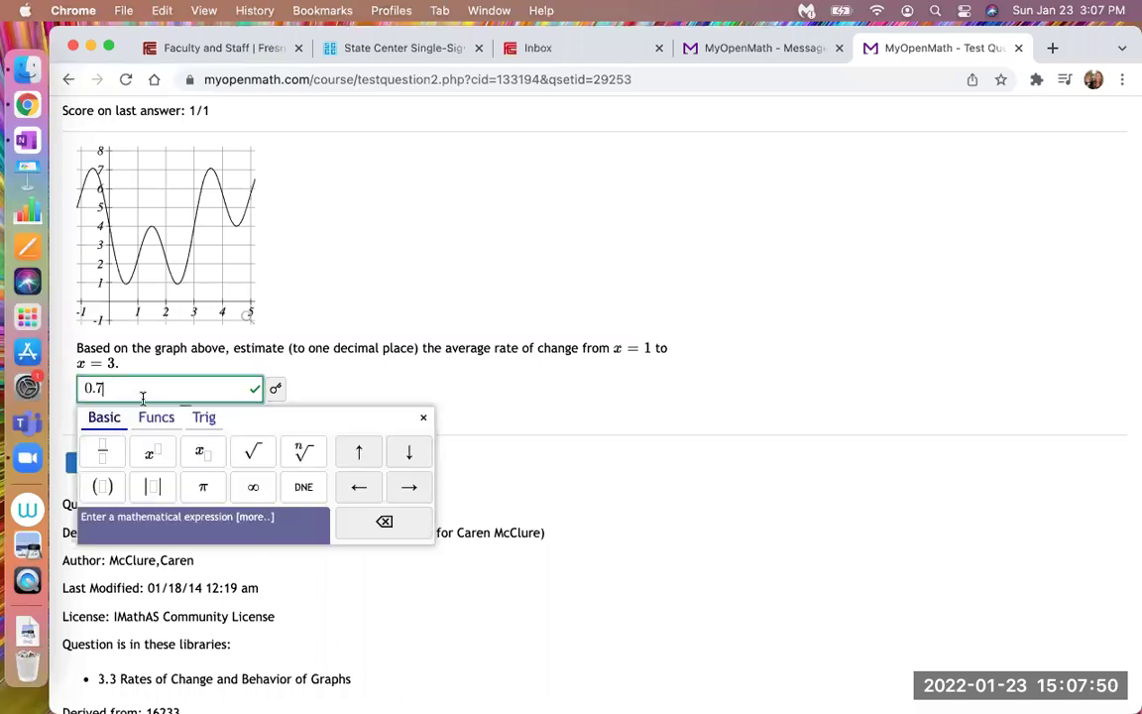
key("BackSpace")
key("BackSpace")
key("BackSpace")
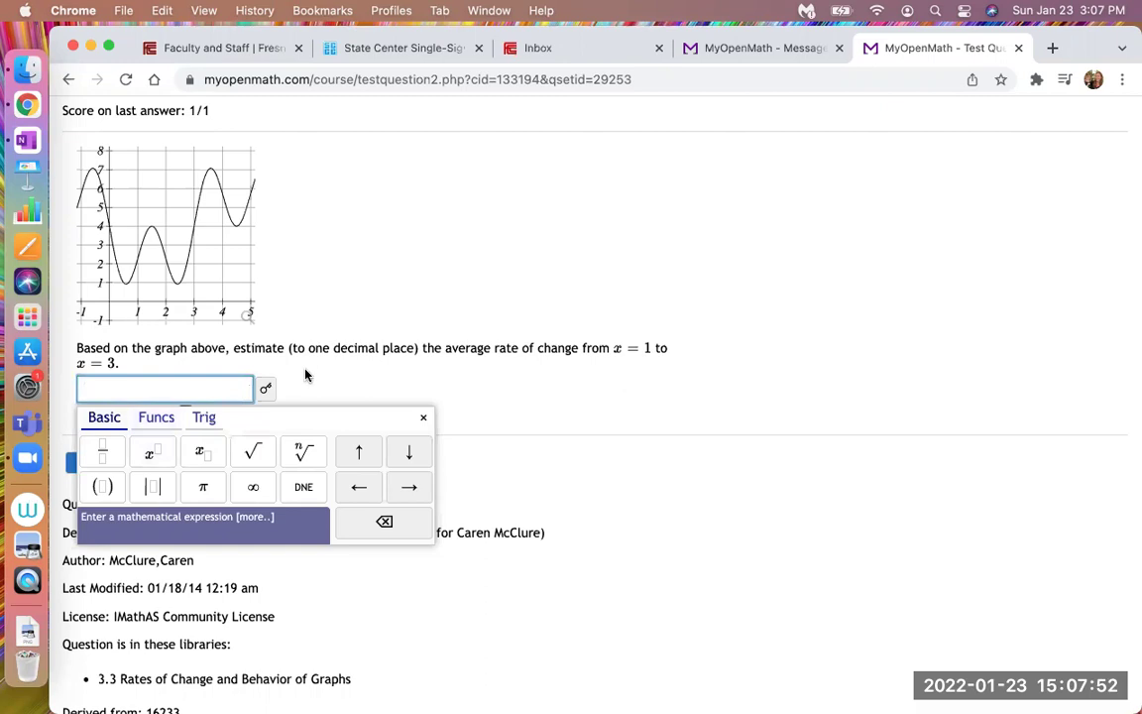
Close the math entry keypad, leaving the rate-of-change answer box empty.
left_click(282, 378)
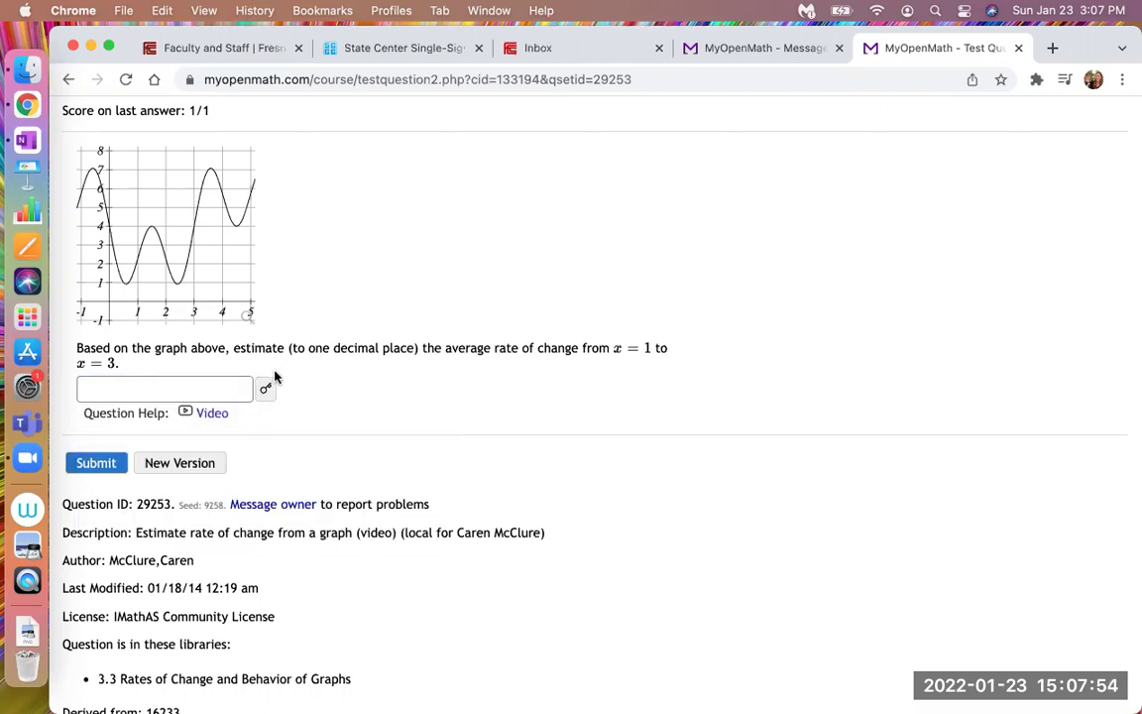